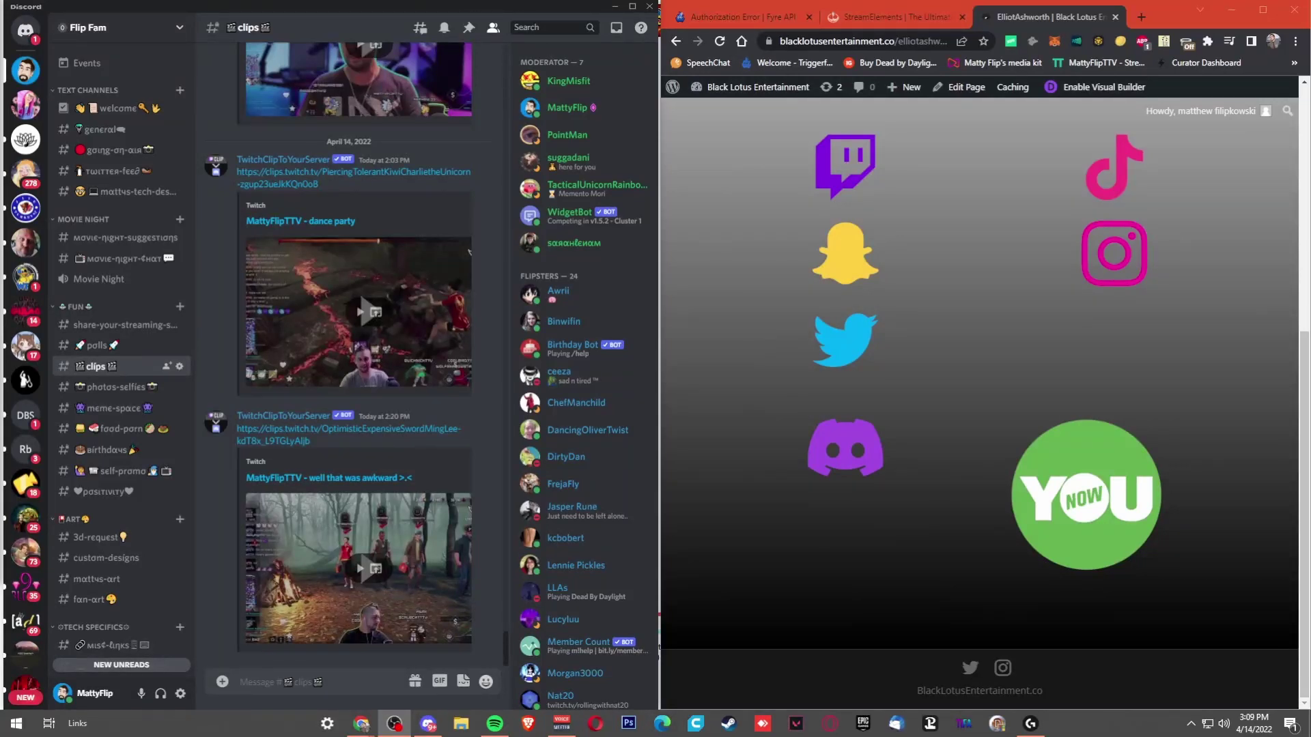
Open the Black Lotus Entertainment server and highlight the clip bot's setup-complete message.
key("ctrl+1")
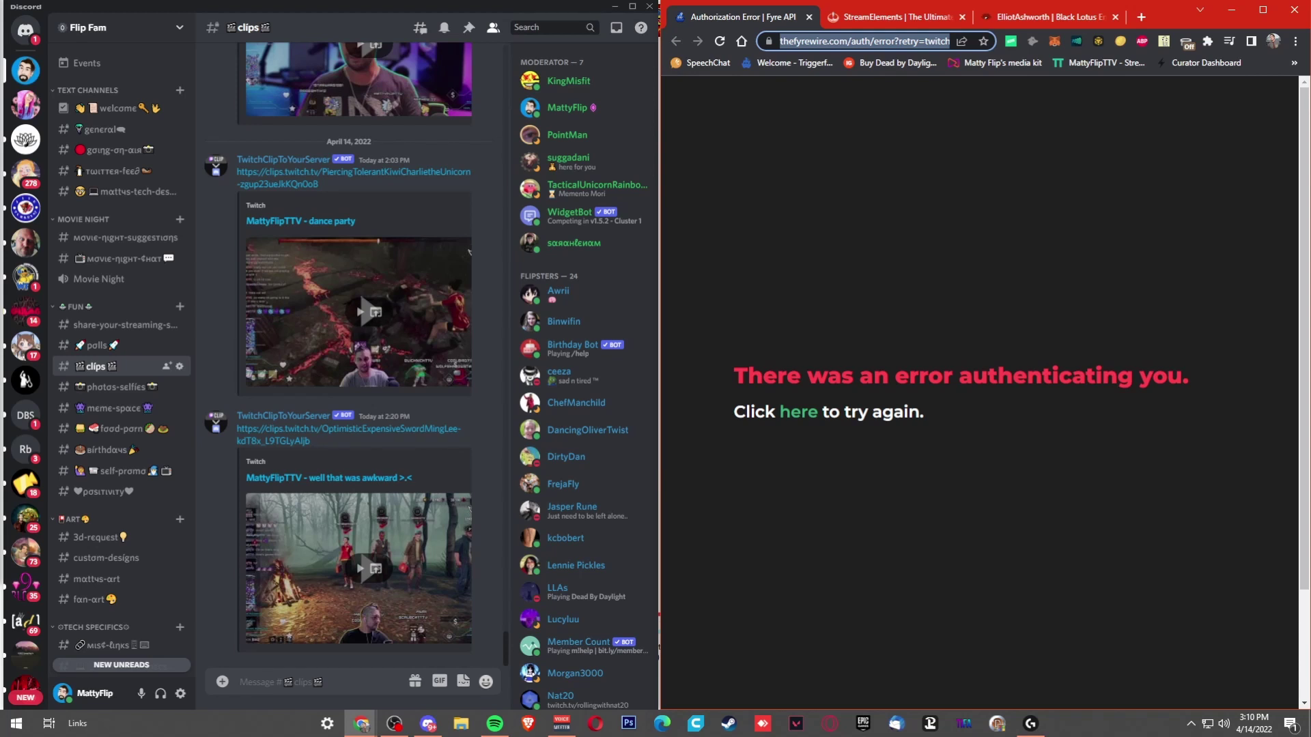
left_click(25, 138)
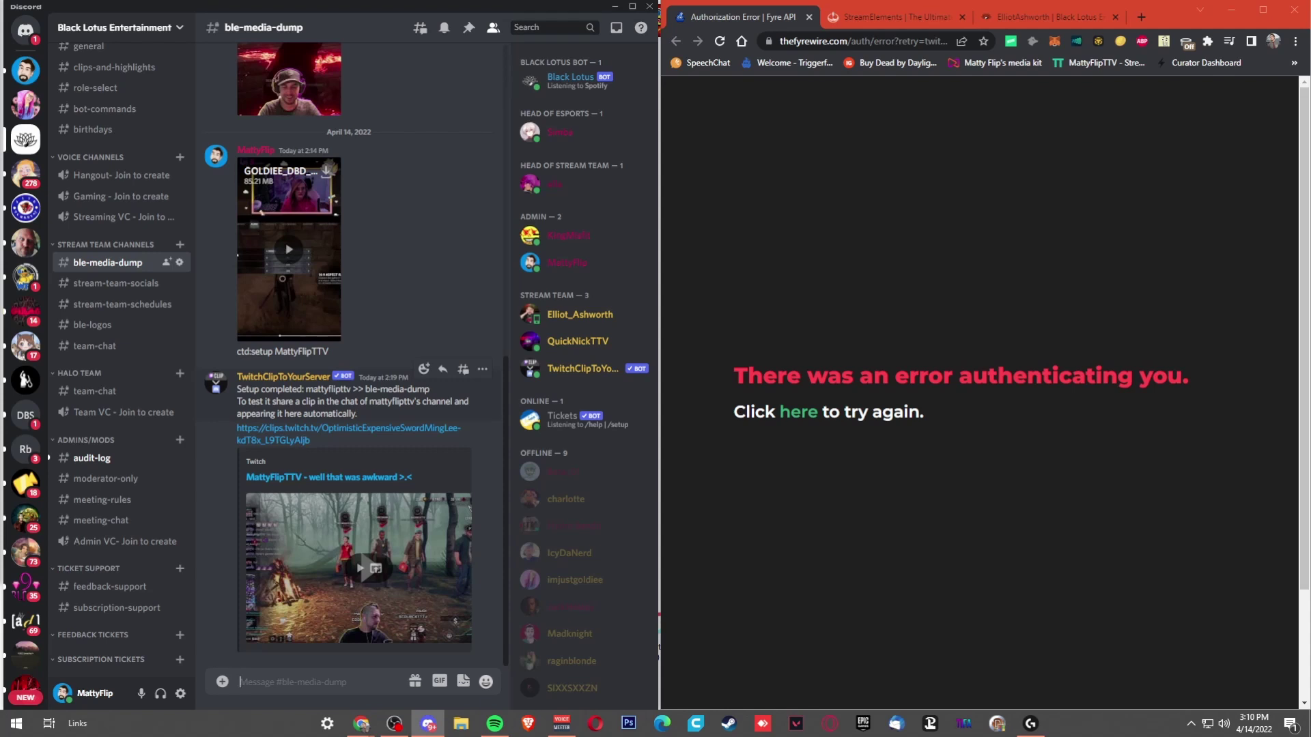
left_click_drag(357, 415, 238, 388)
Load thefyrewire.com/auth/-/twitch/clips/create in a fresh Chrome tab.
key("ctrl+t")
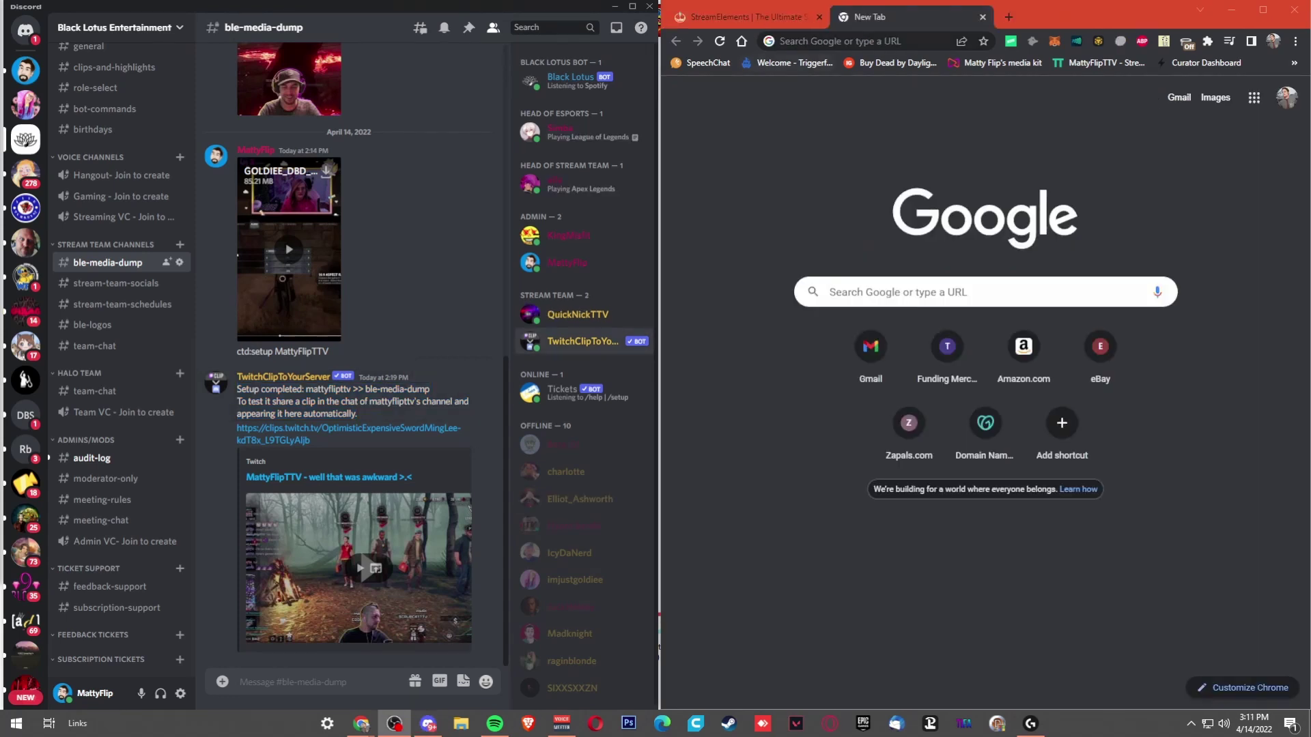
left_click(921, 40)
type("https://thefyrewire.com/auth/-/twitch/clips/create")
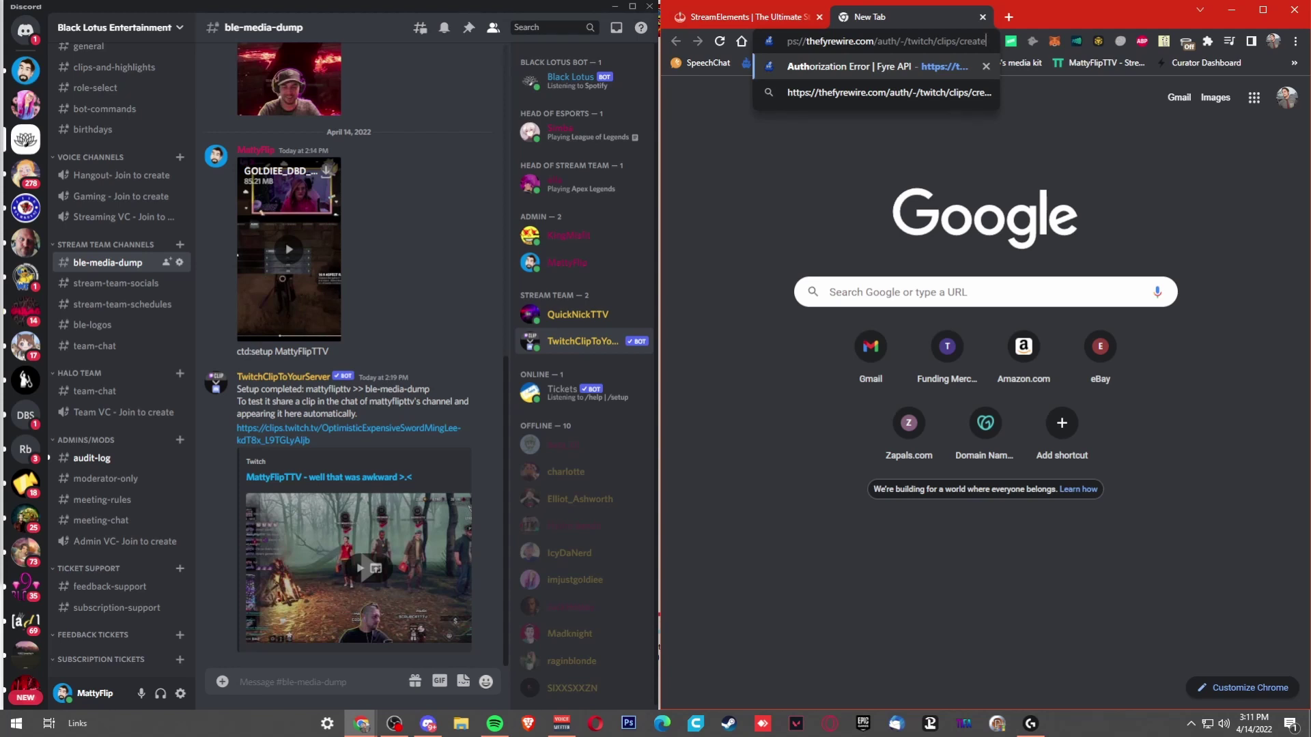
left_click_drag(877, 42, 985, 41)
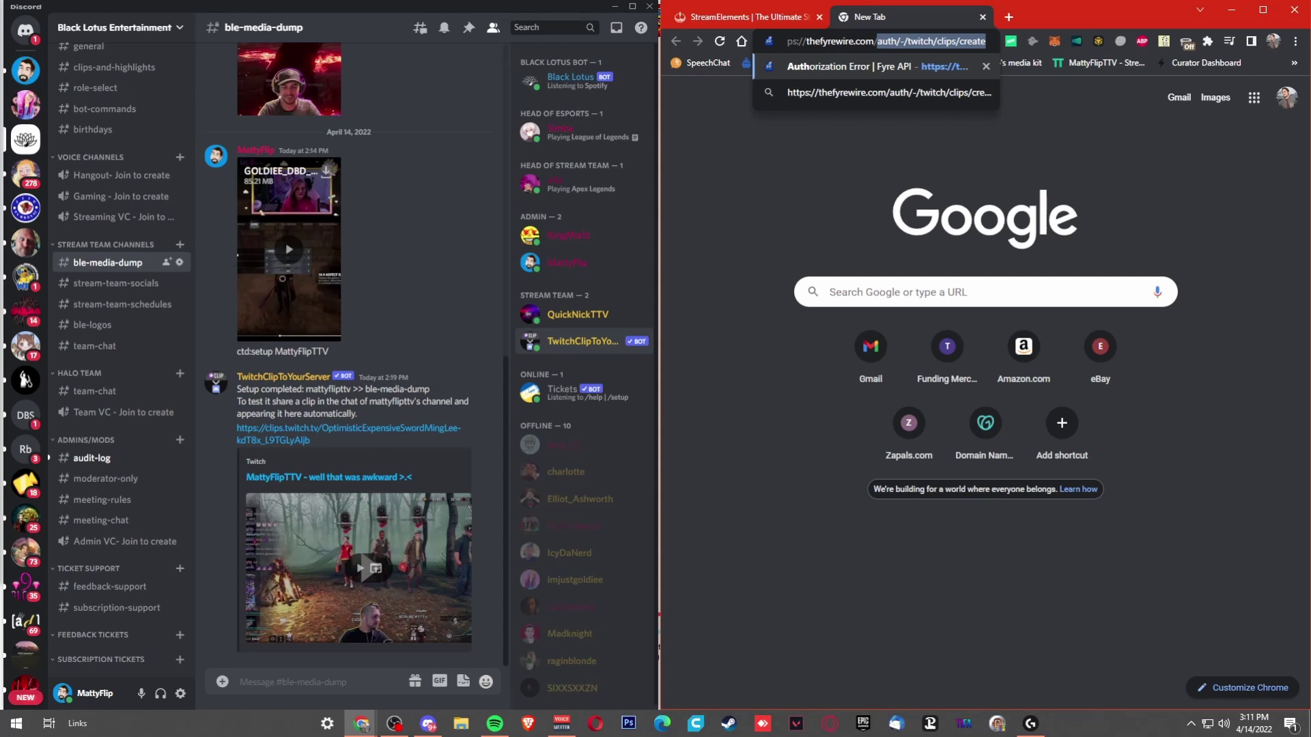
key("Return")
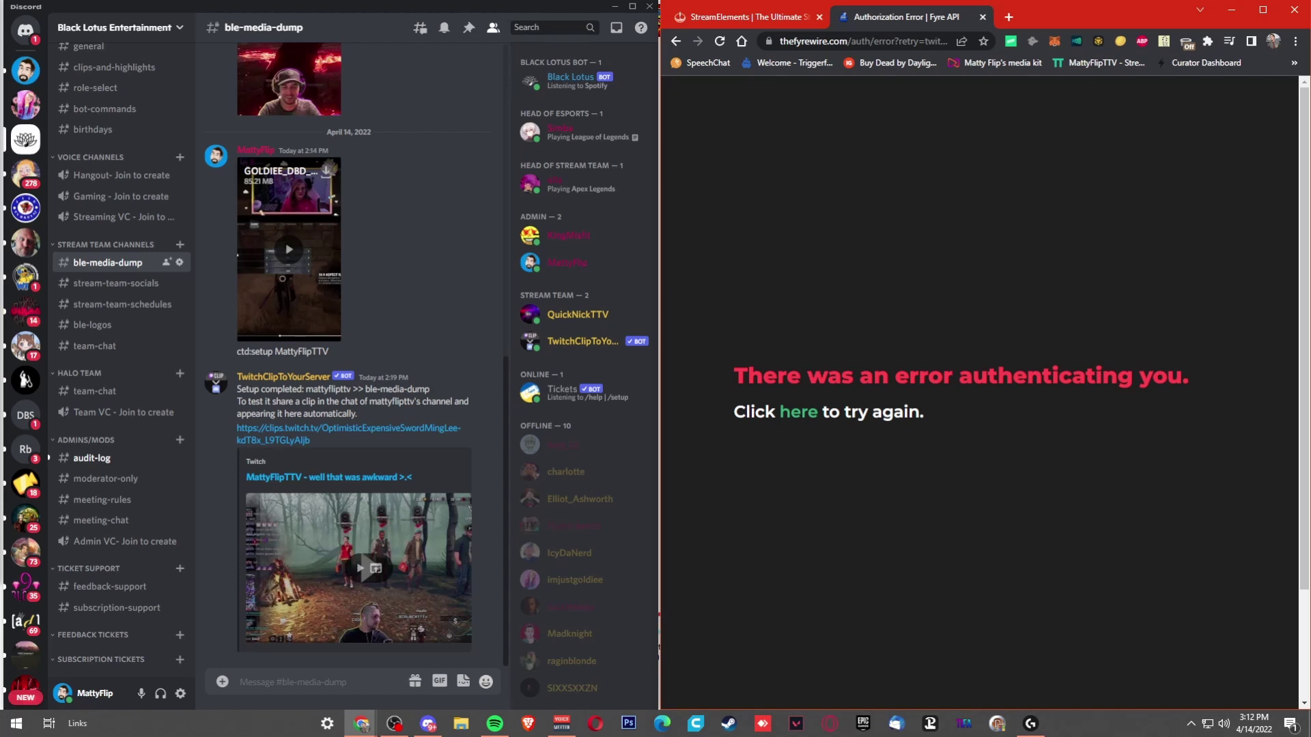
Retry the Twitch authorization on the Fyre API page.
left_click(798, 412)
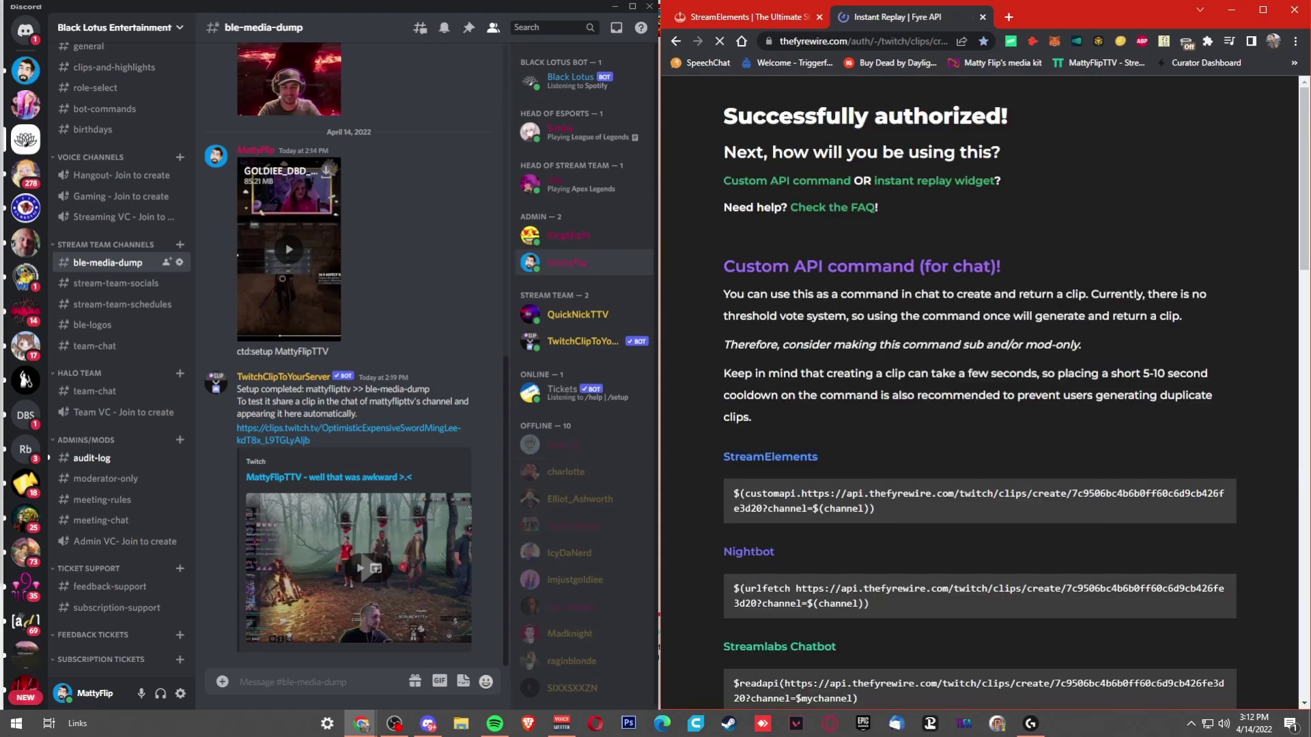
scroll(984, 389, "down", 2)
scroll(984, 389, "down", 1)
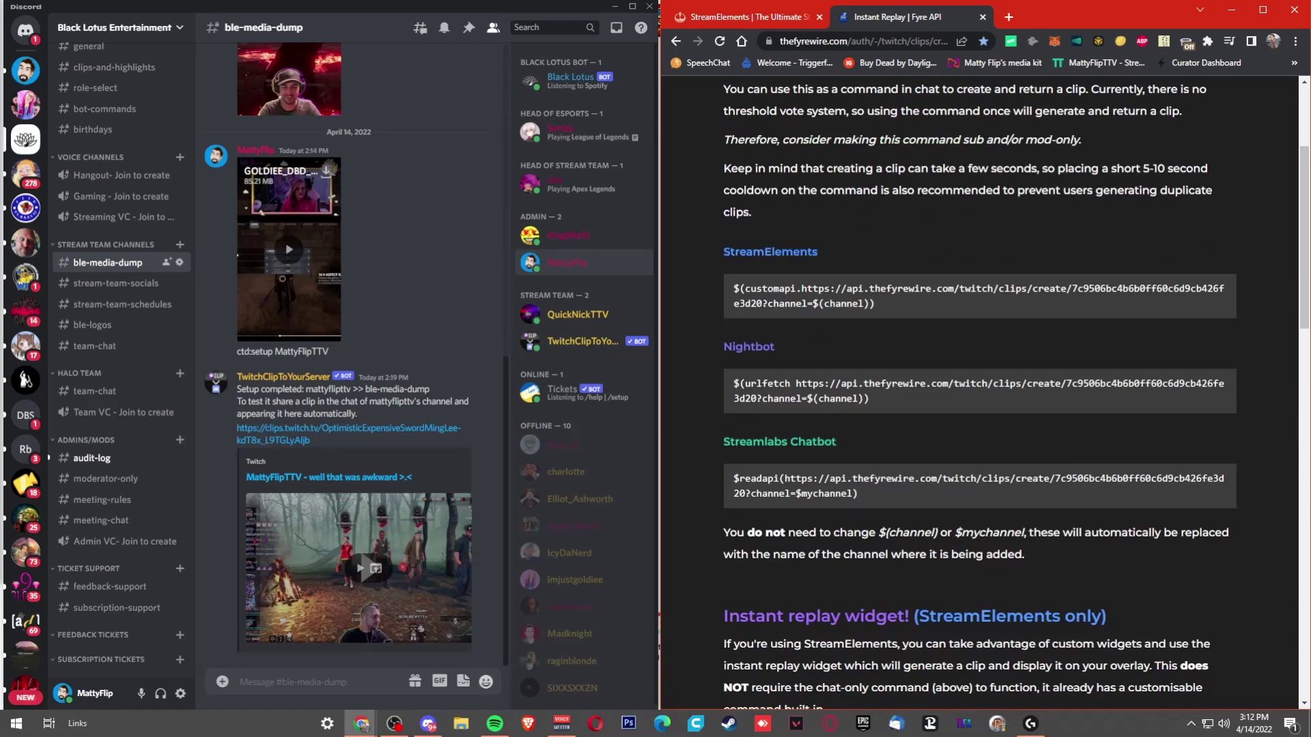
triple_click(837, 441)
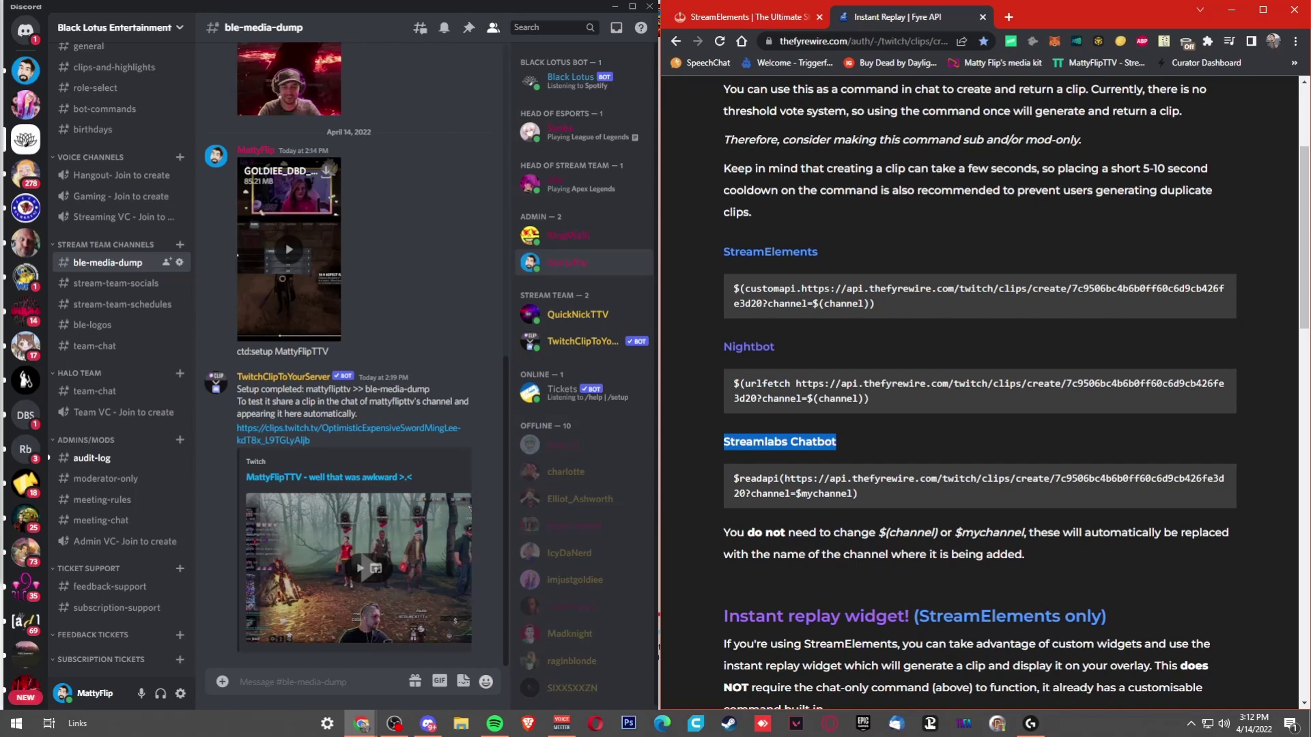
left_click(835, 442)
Copy the StreamElements custom API clip command from the Fyre API page.
double_click(771, 289)
left_click(770, 289)
triple_click(819, 304)
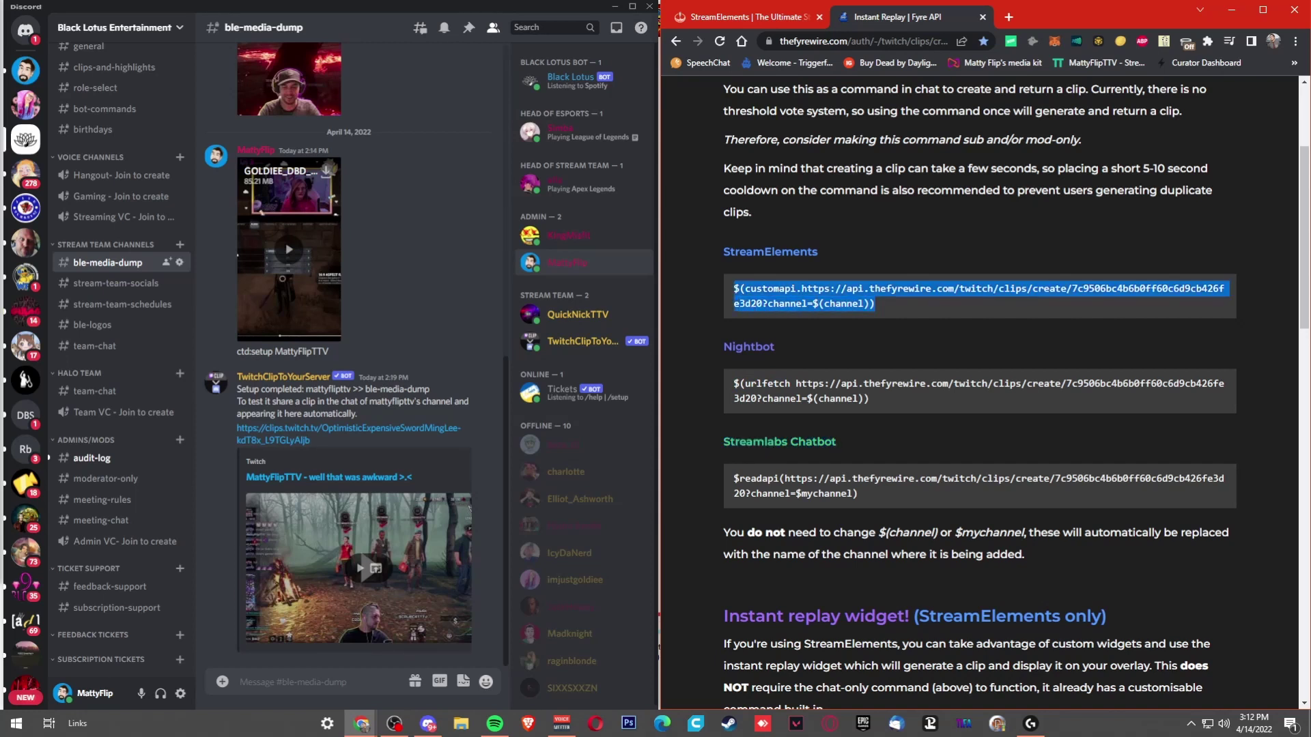
right_click(786, 298)
left_click(821, 308)
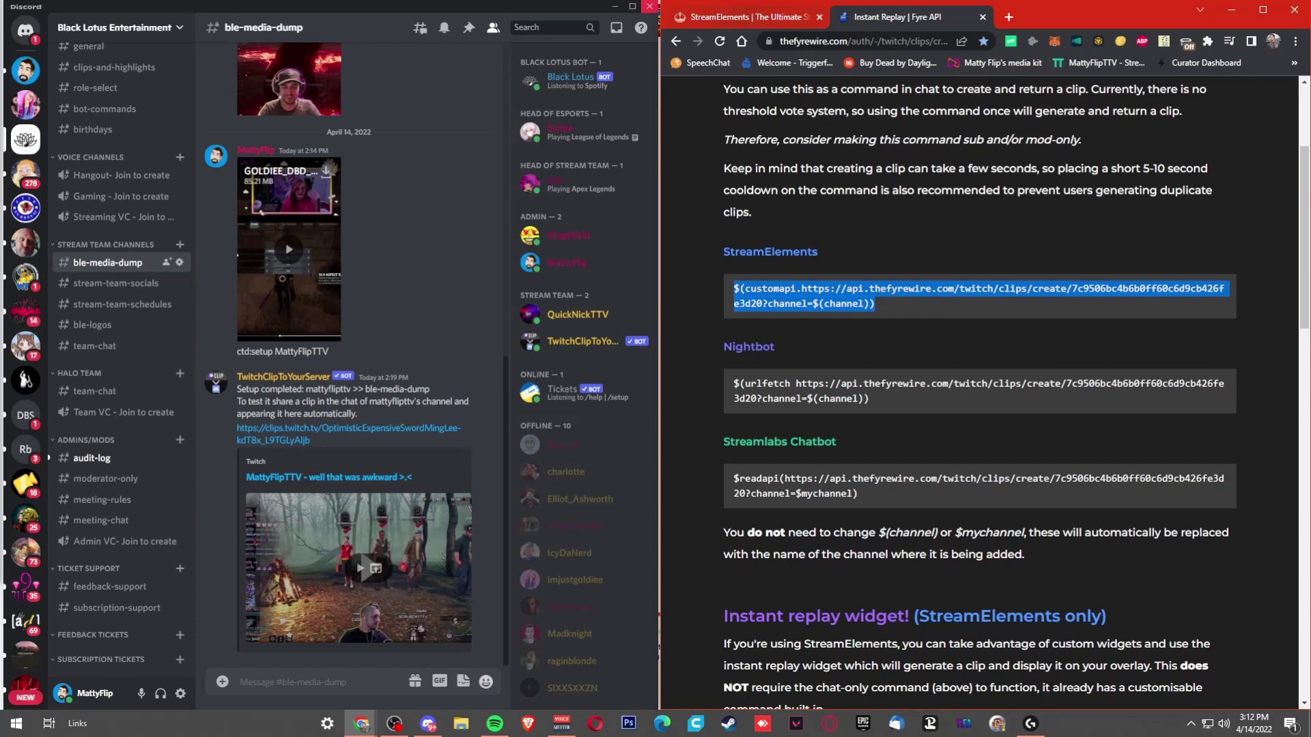
Show the Custom commands list under Chat bot > Chat commands in the StreamElements dashboard.
key("ctrl+shift+Tab")
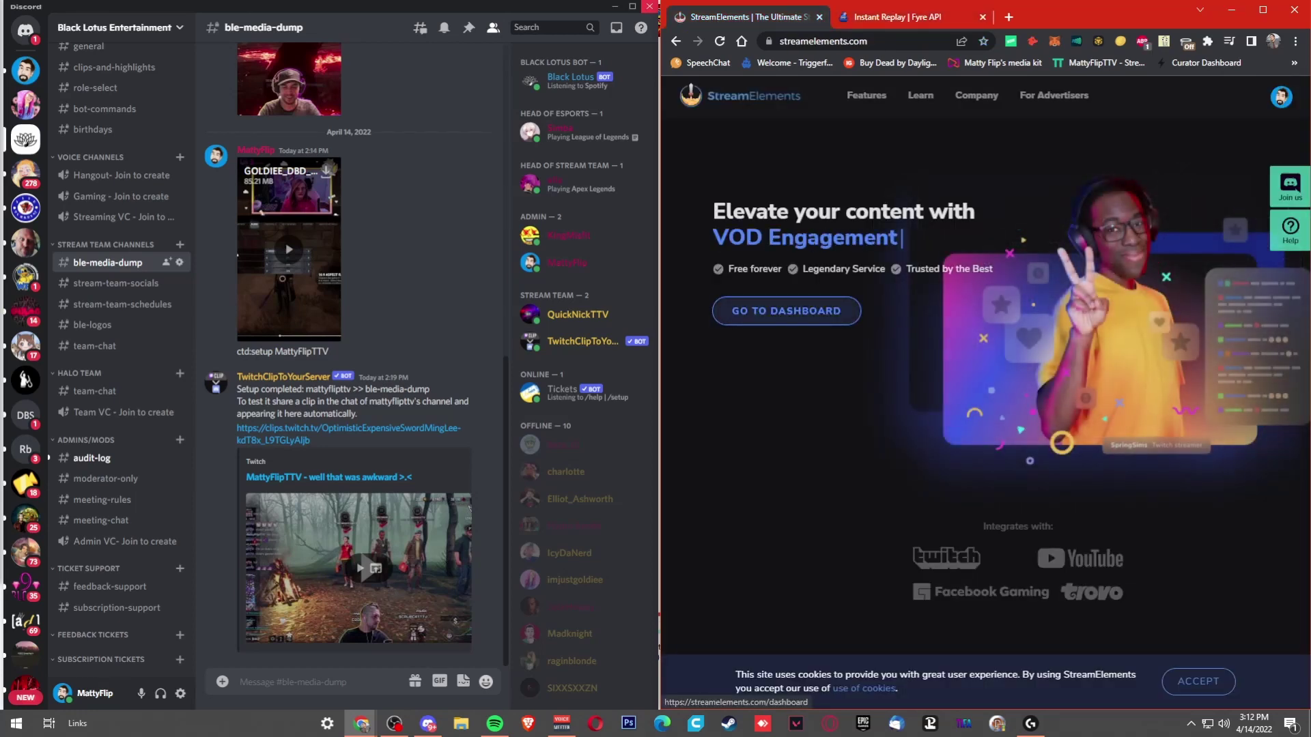
left_click(785, 310)
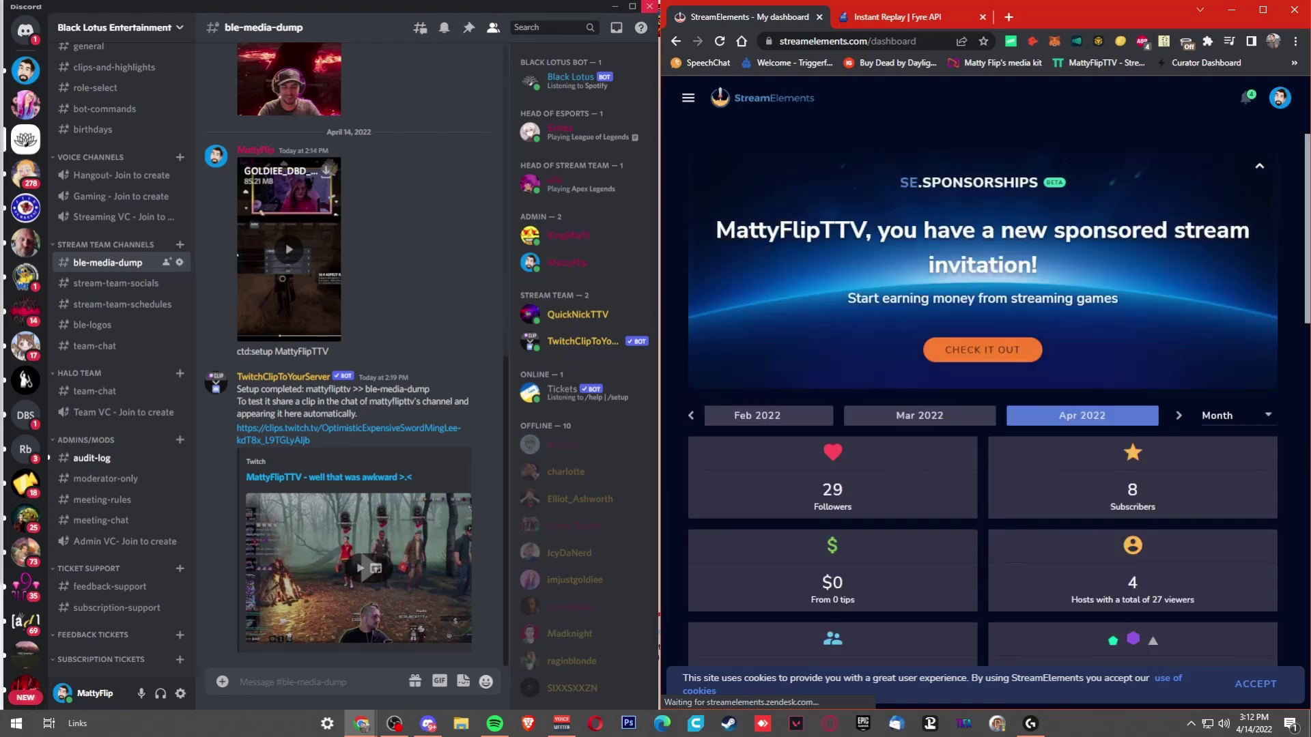
left_click(688, 97)
left_click(709, 308)
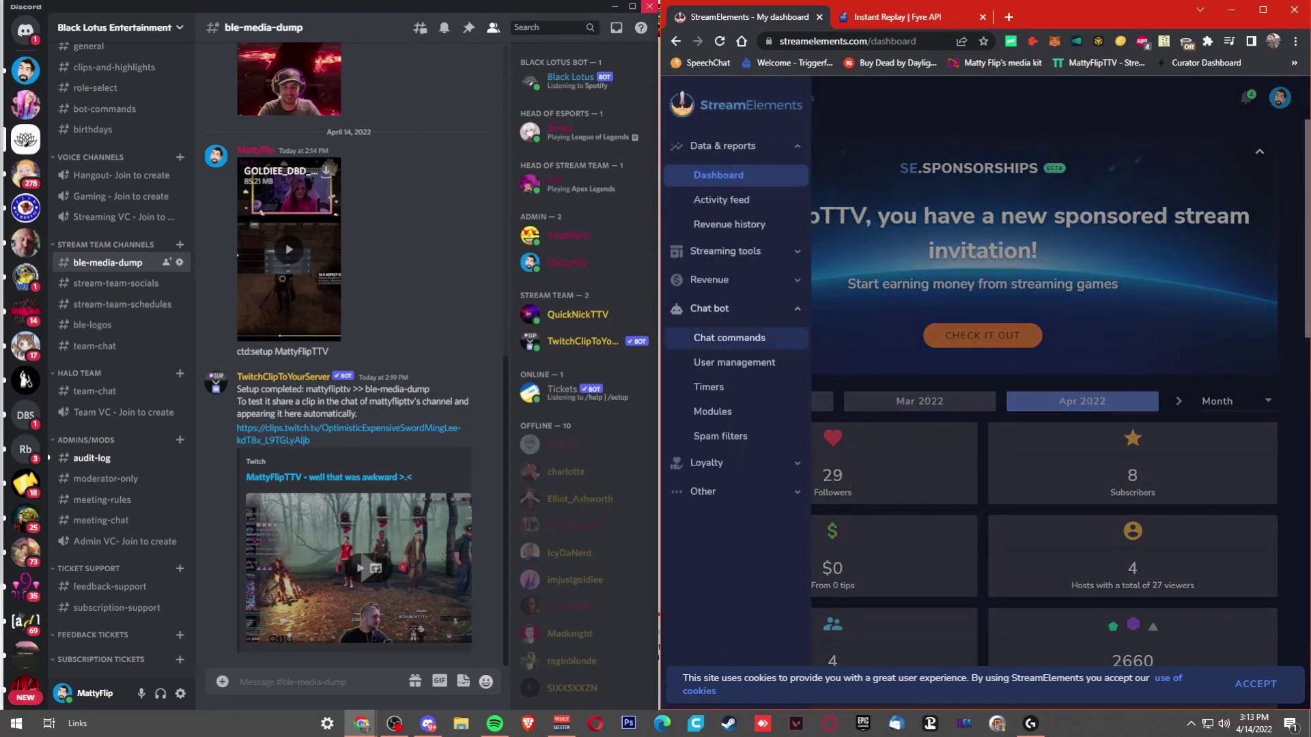
left_click(730, 338)
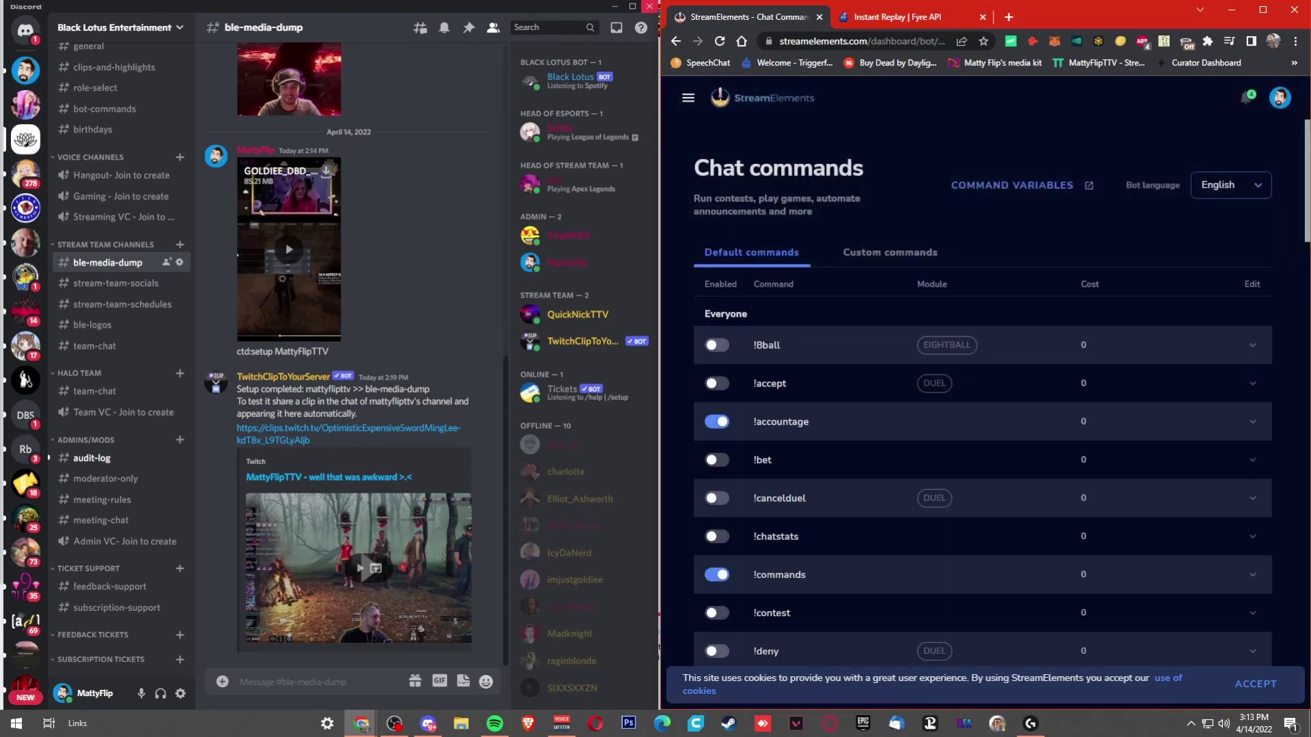
left_click(891, 251)
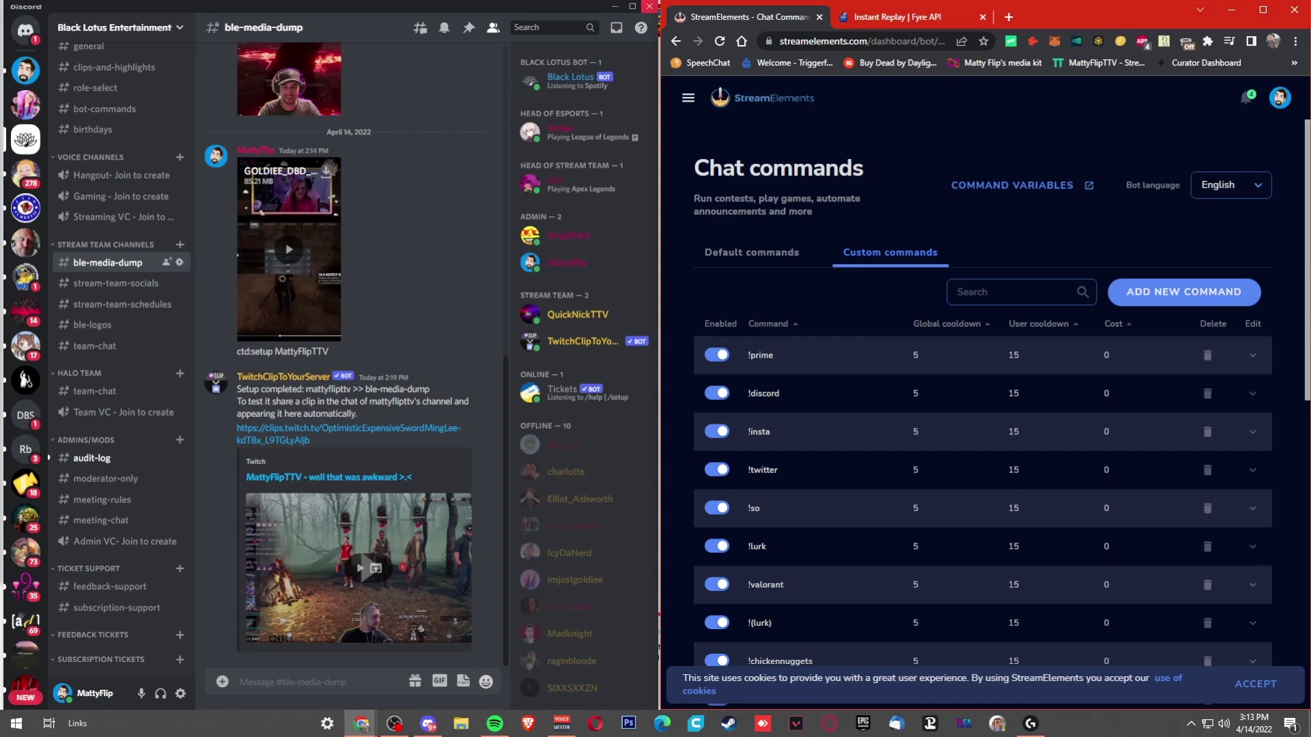
Position the stream chat window and highlight MattyFlipTTV in Discord's setup message.
left_click(395, 723)
left_click_drag(573, 210, 765, 44)
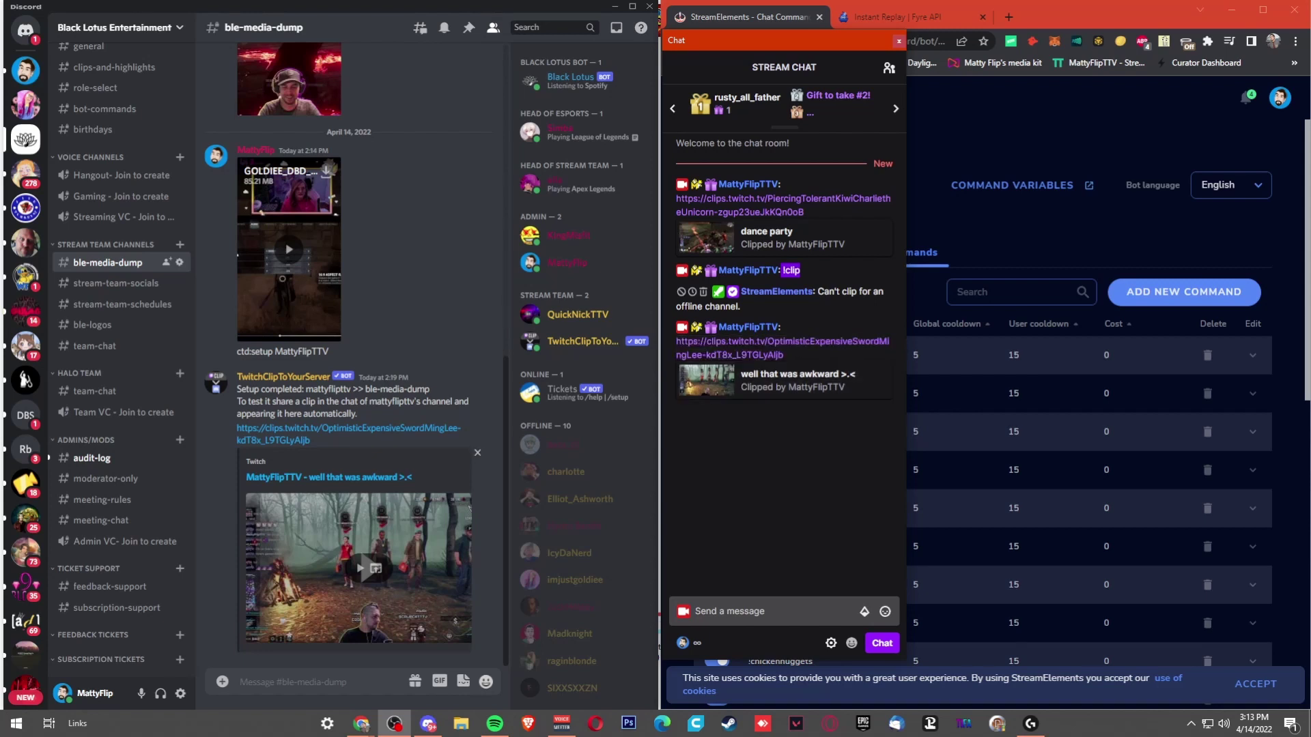
left_click(338, 349)
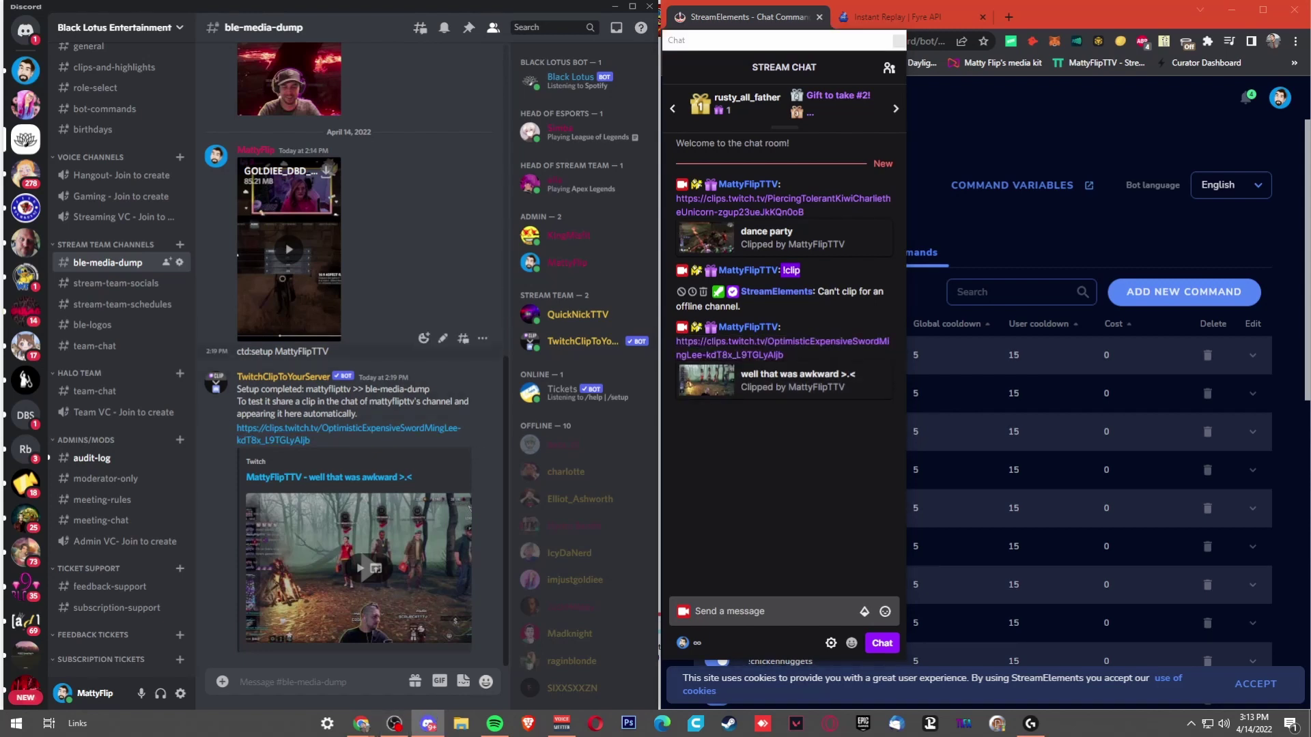
left_click_drag(329, 352, 275, 351)
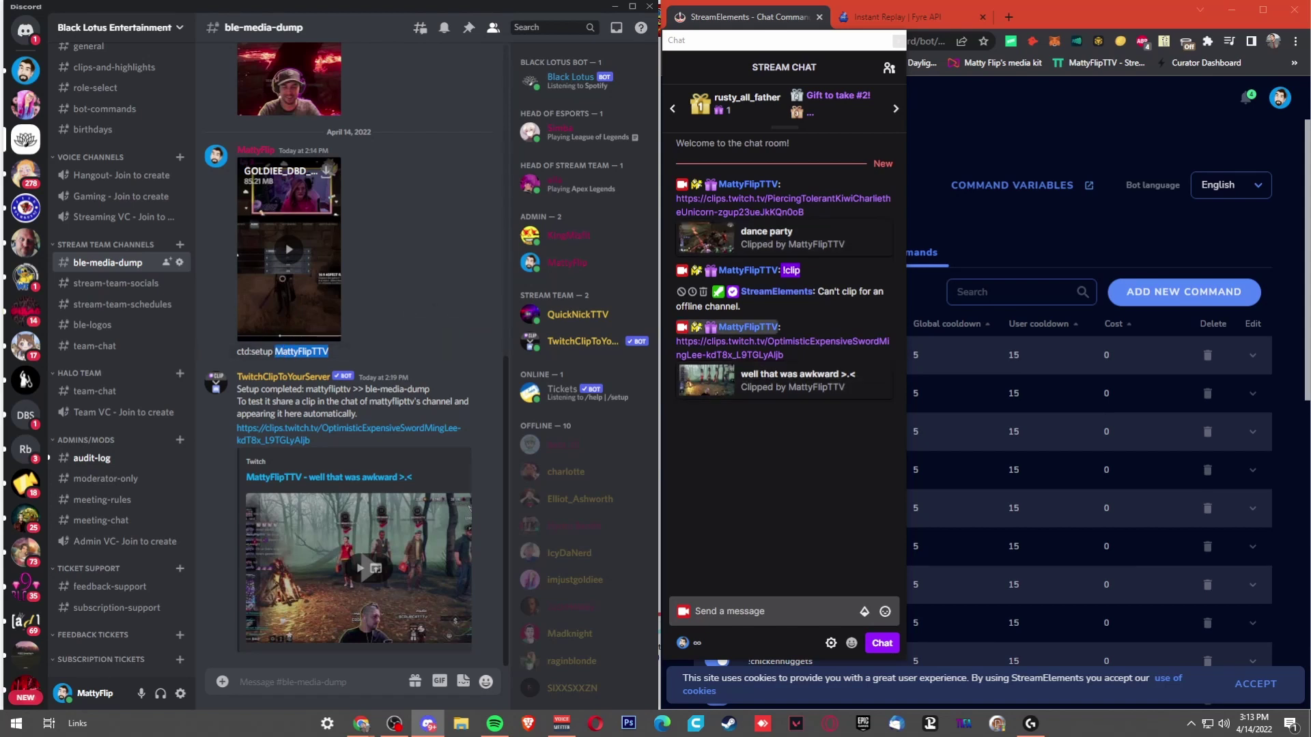
left_click(360, 723)
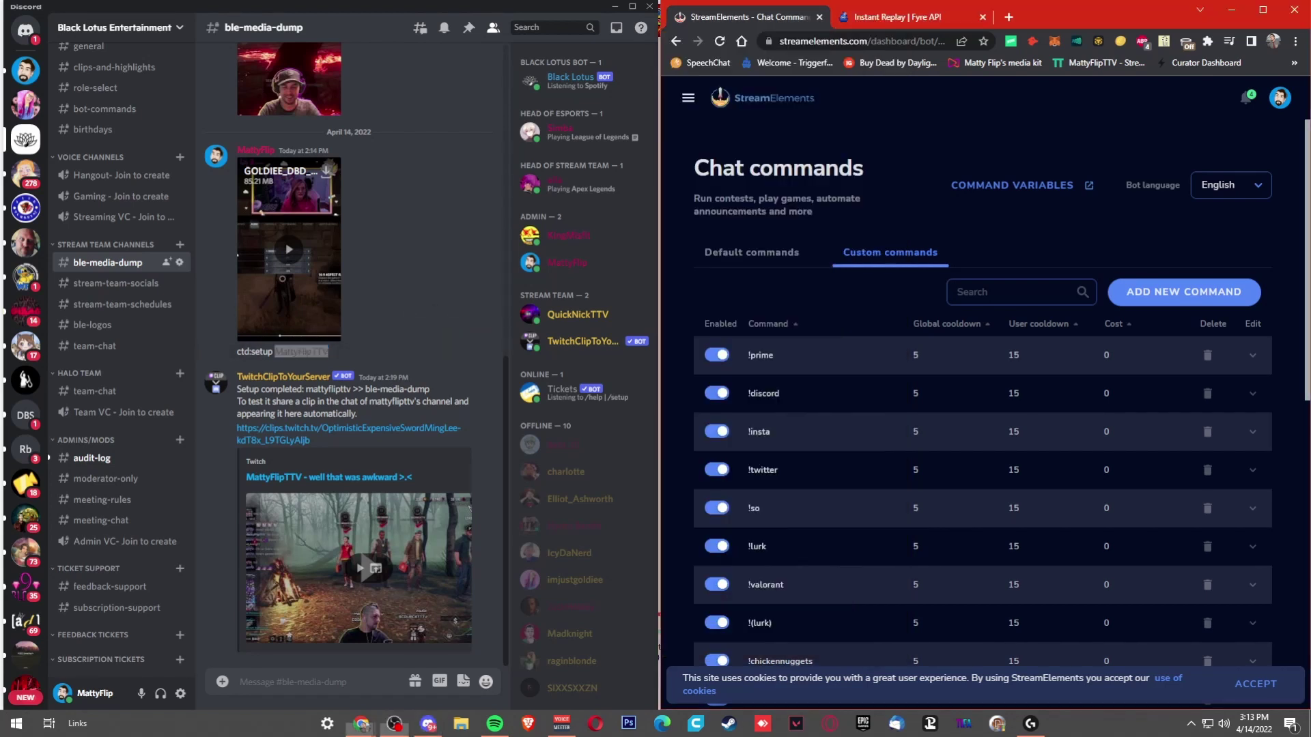
Add a new custom command with the copied Fyre API clip command as its response.
left_click(1184, 290)
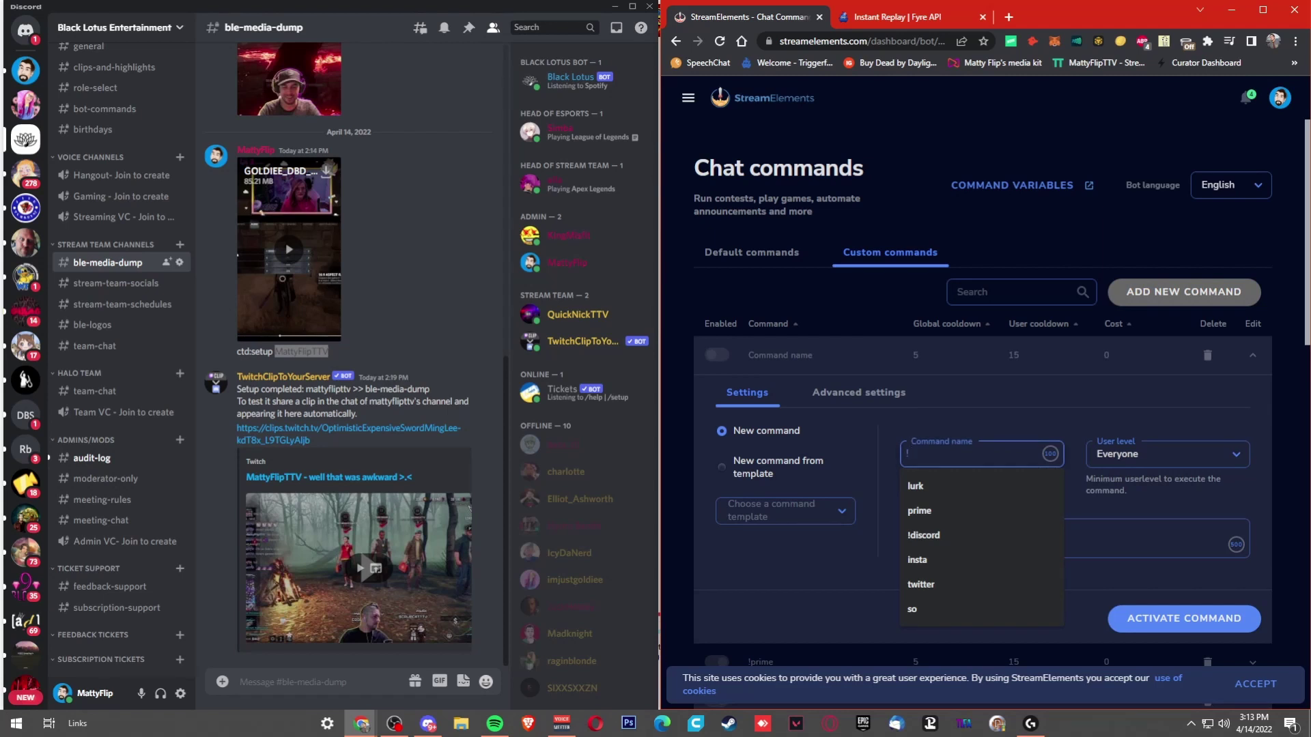
type("clips")
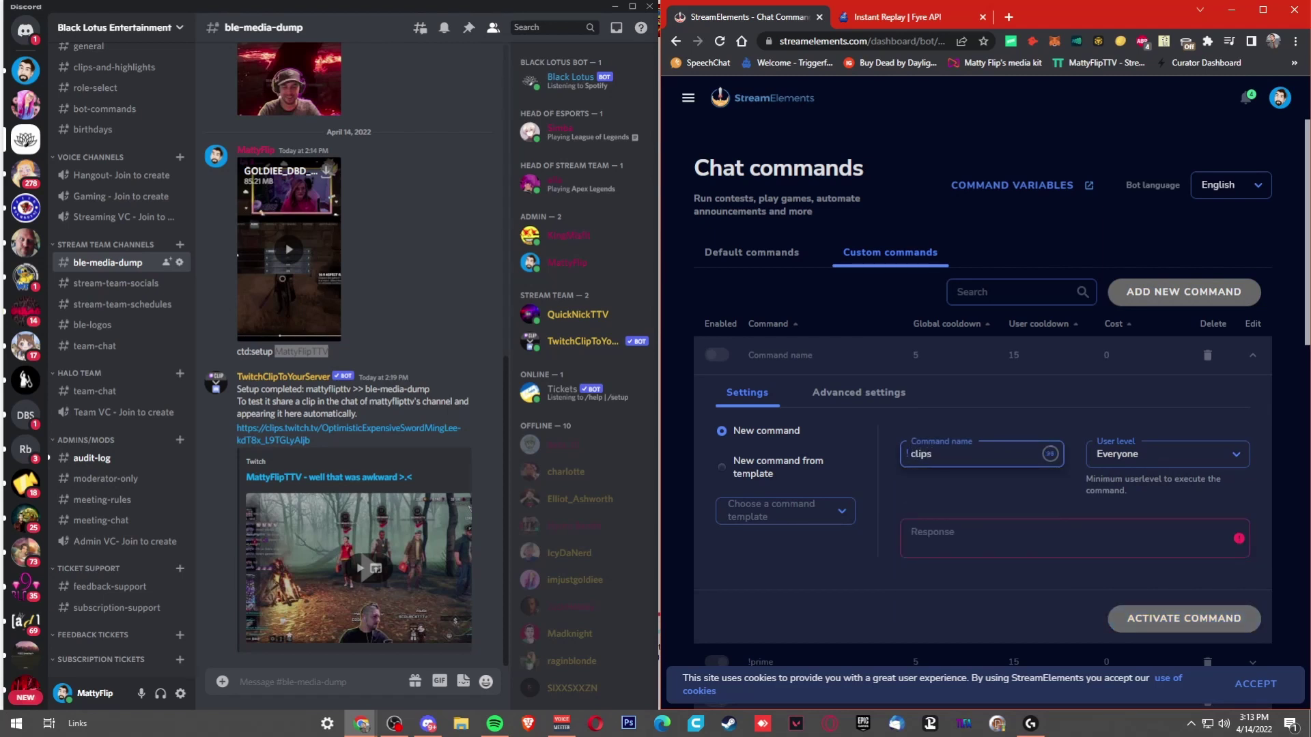
key("Tab")
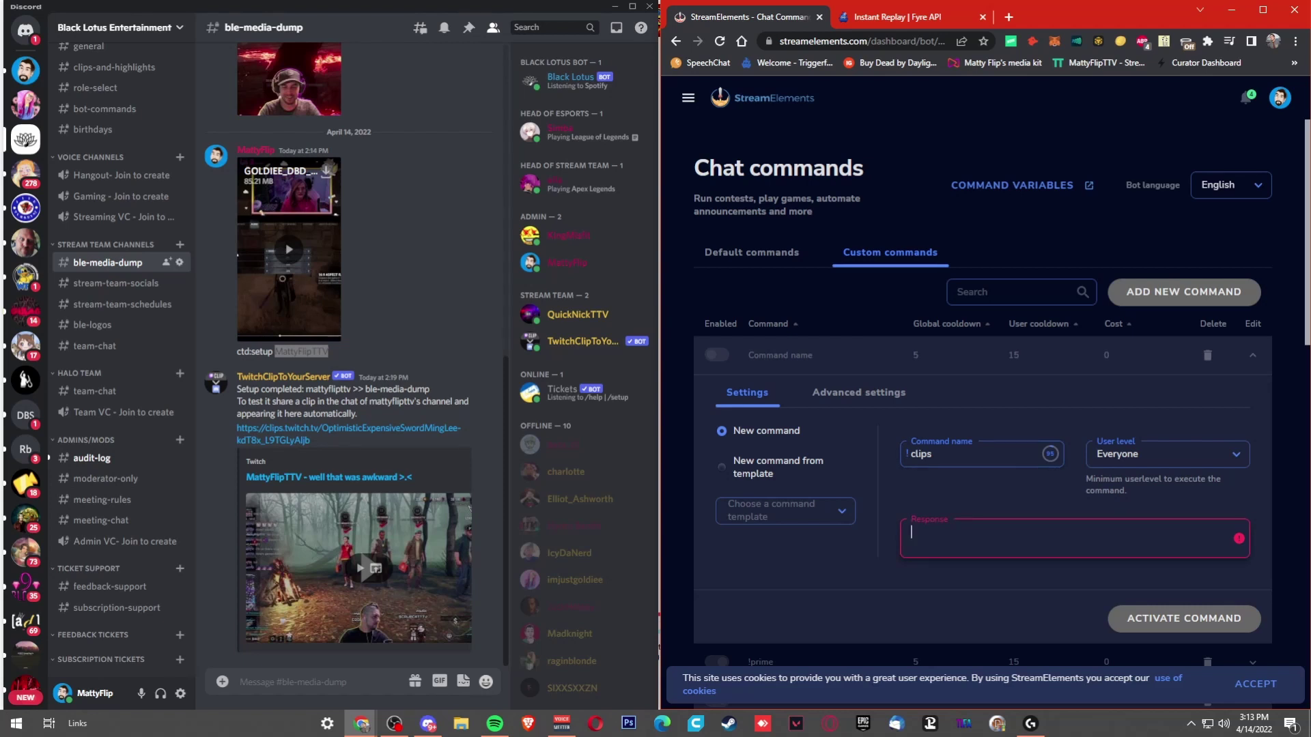
key("ctrl+v")
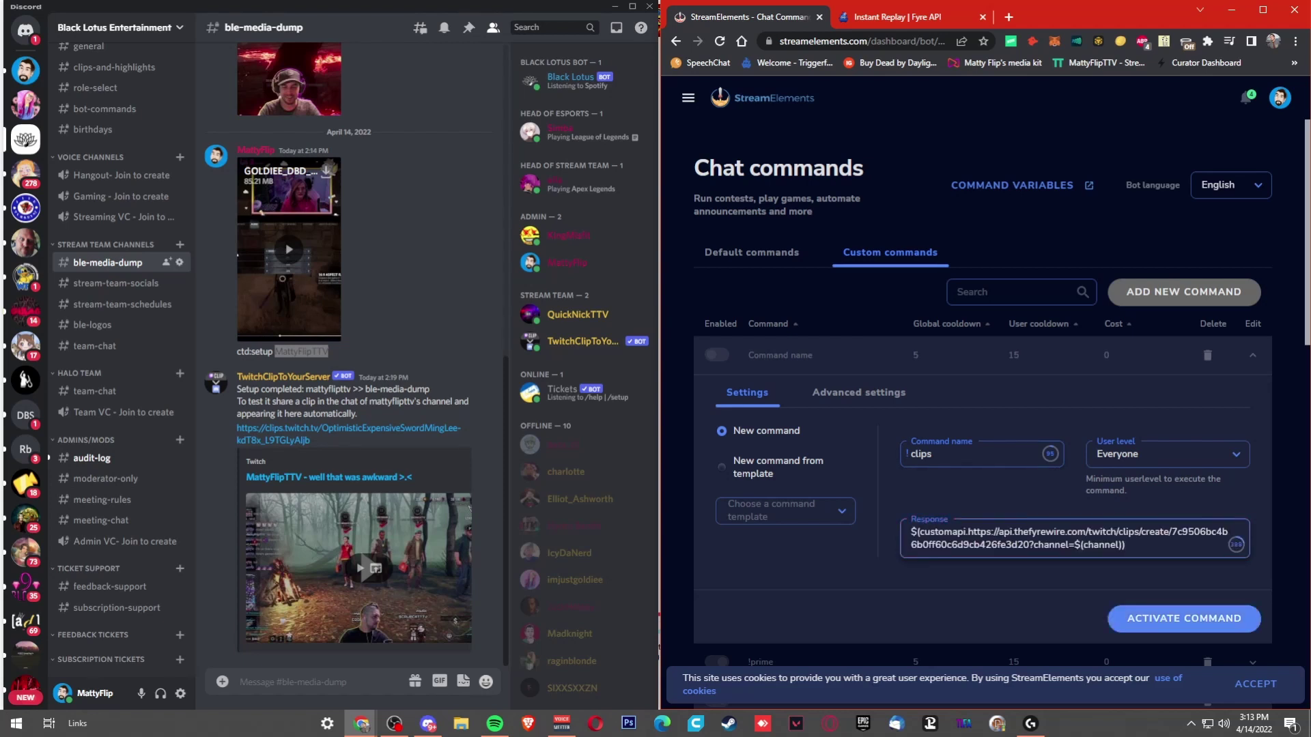
double_click(953, 531)
left_click(969, 532)
Keep the user level on Everyone and activate the !clips command.
left_click(1168, 453)
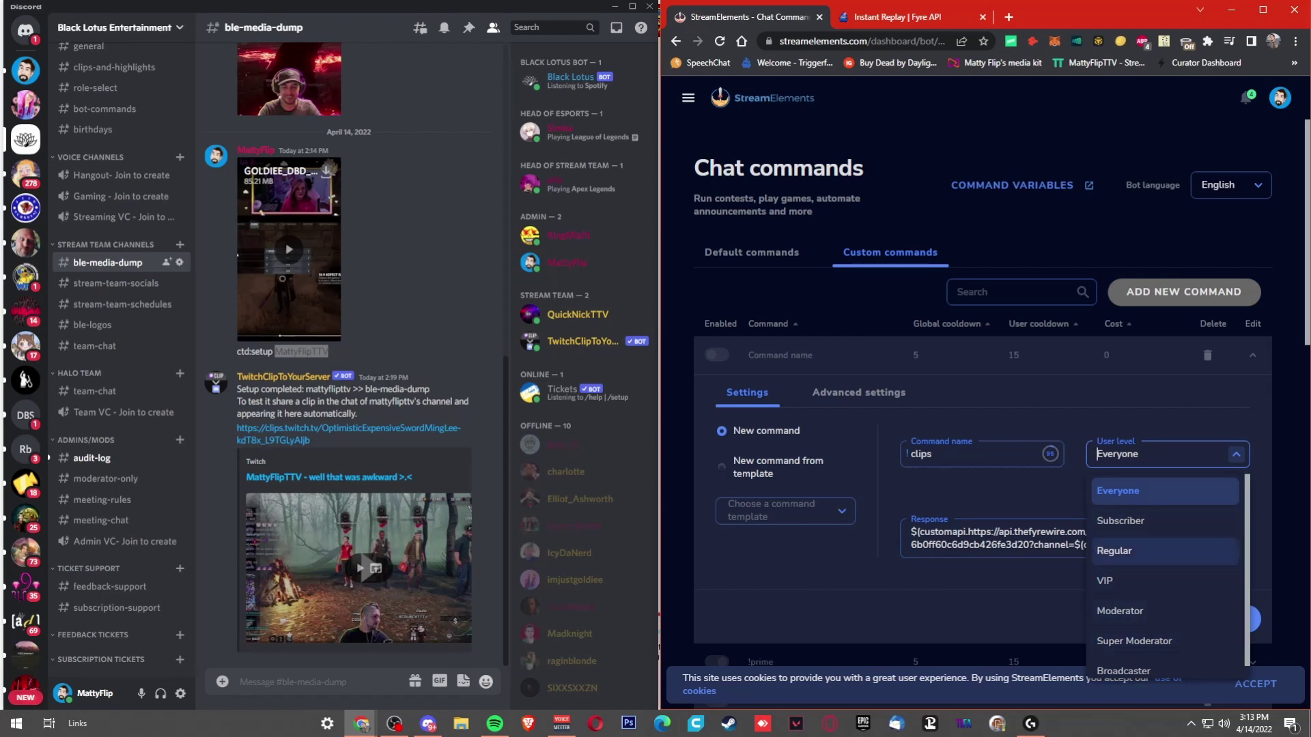
key("Escape")
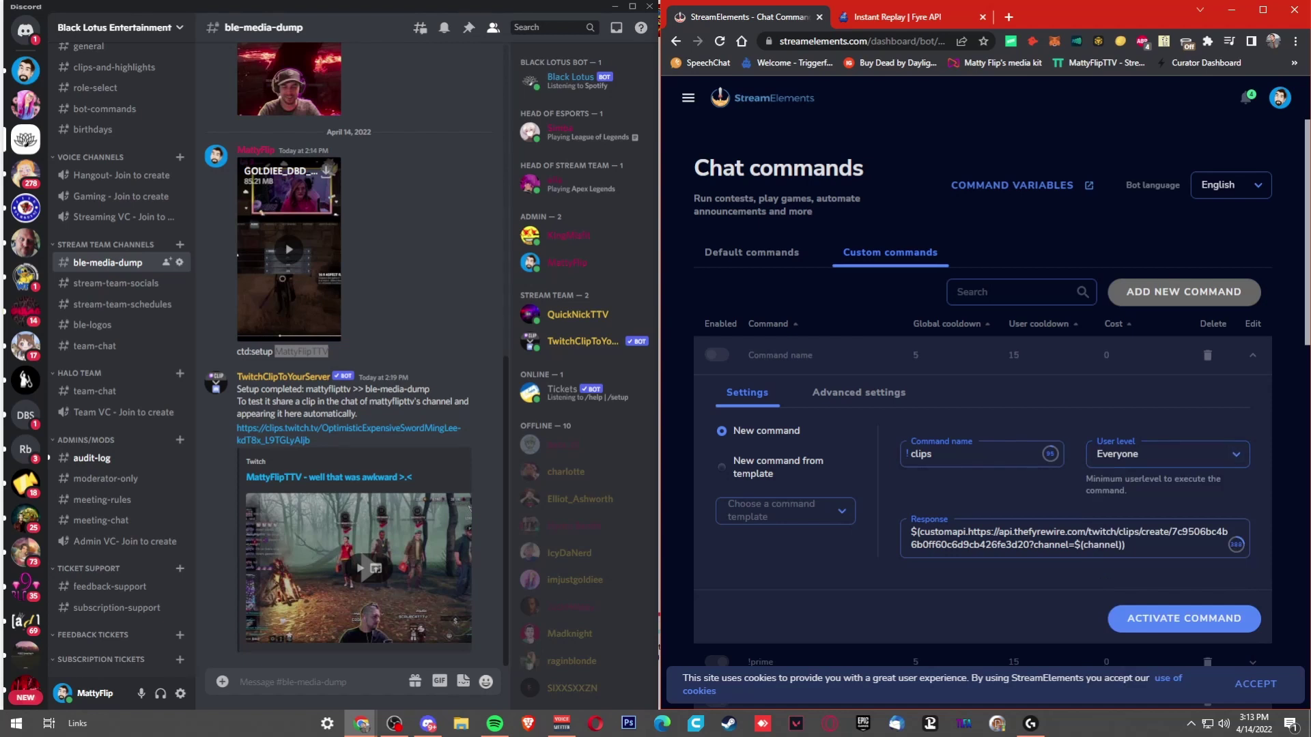
key("Down")
key("shift+Tab")
key("alt+Tab")
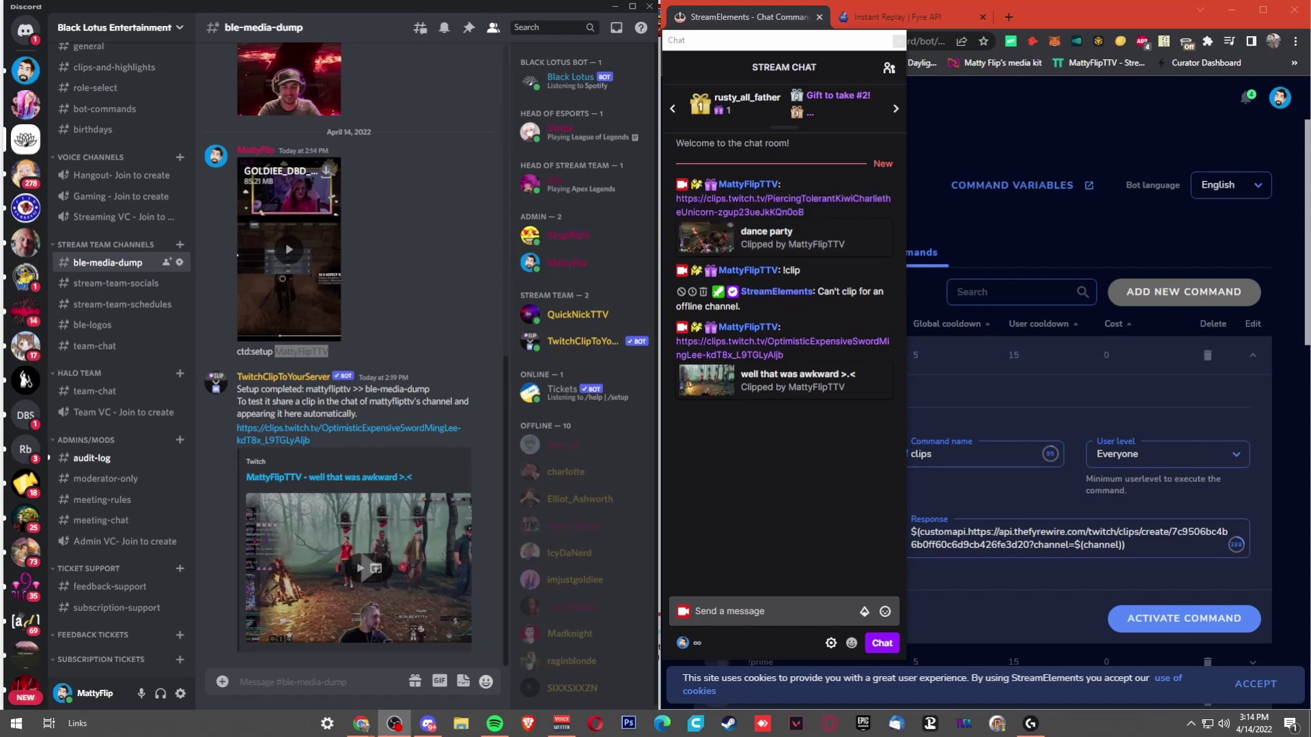
left_click(1185, 618)
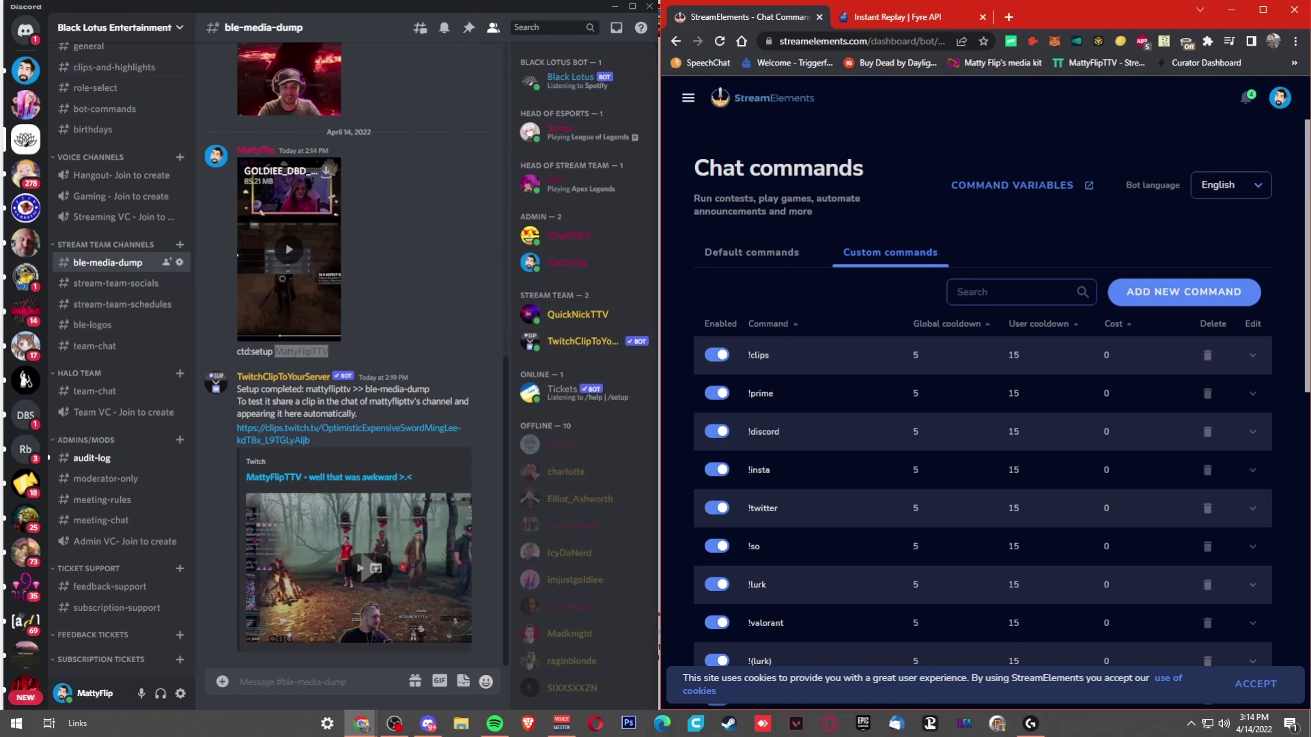
Send !clip in the Twitch stream chat and select the awkward clip's link.
key("alt+Tab")
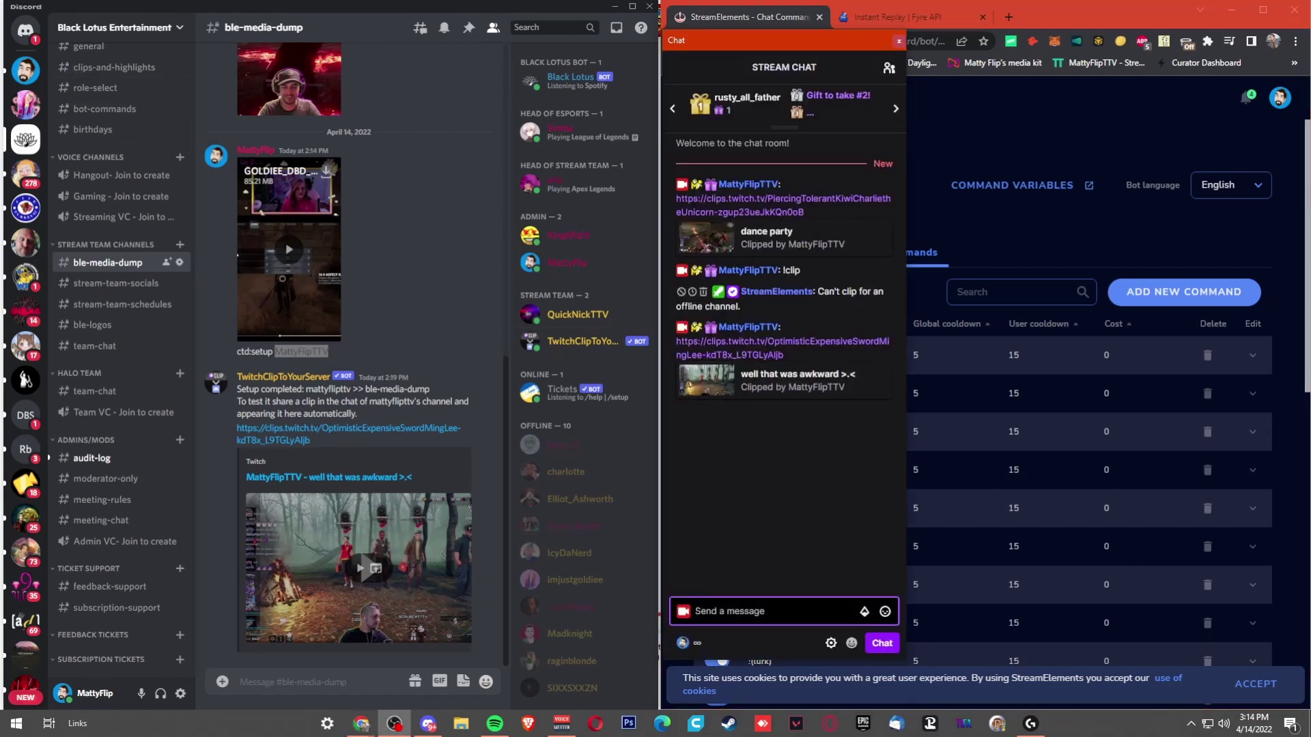
type("!clip")
key("Return")
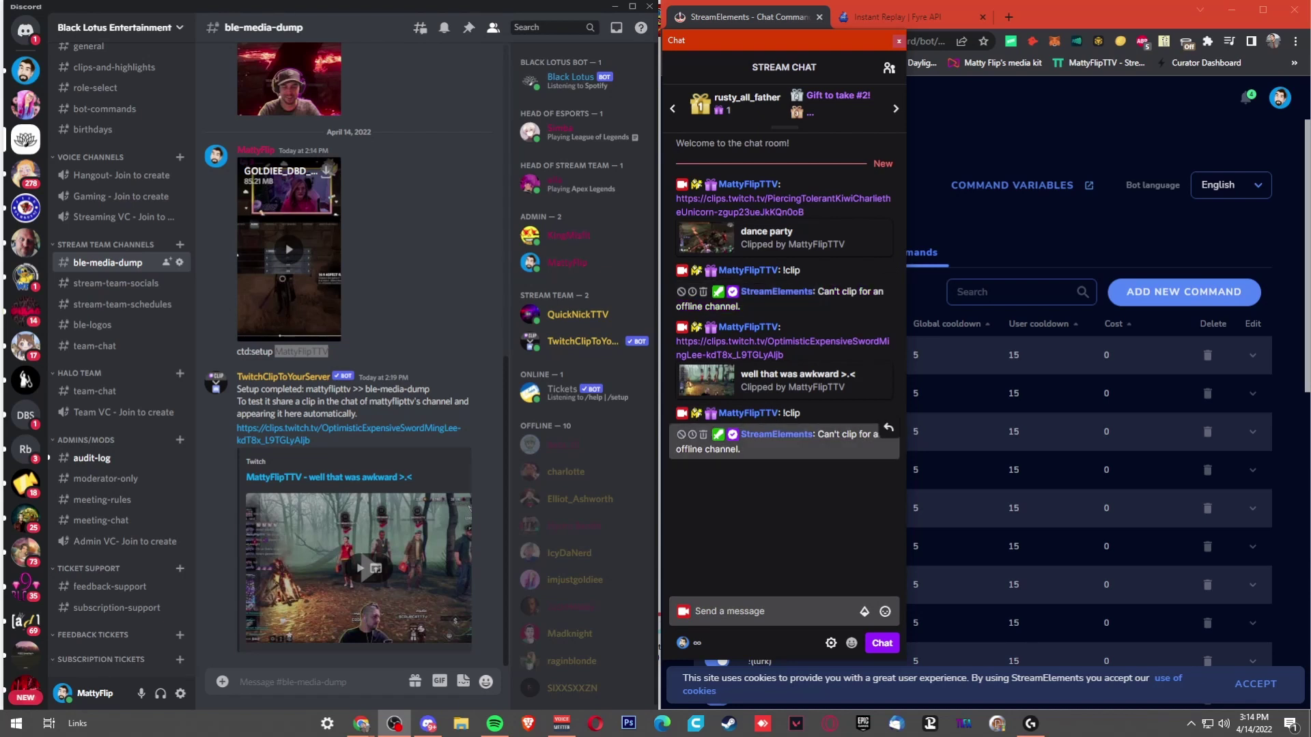
left_click_drag(785, 355, 679, 341)
key("ctrl+c")
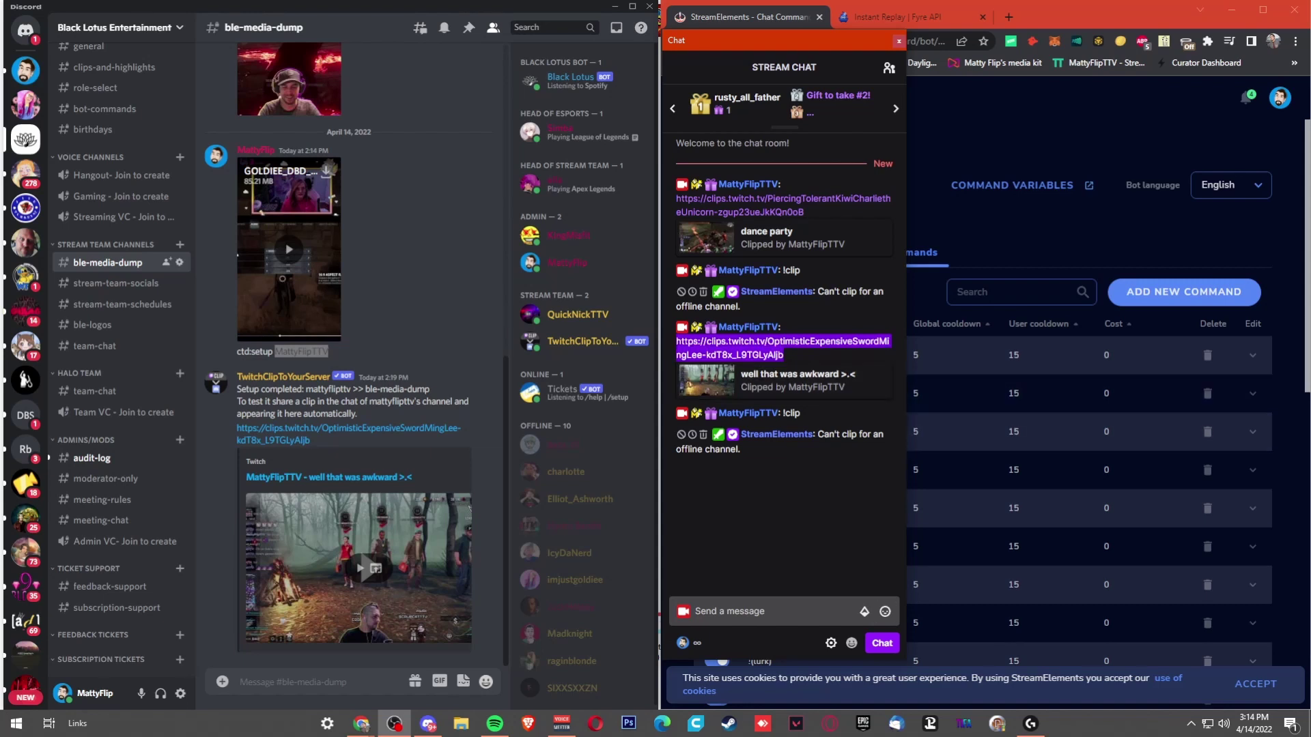
Repost the 'well that was awkward' clip link in chat and check Discord.
left_click(758, 610)
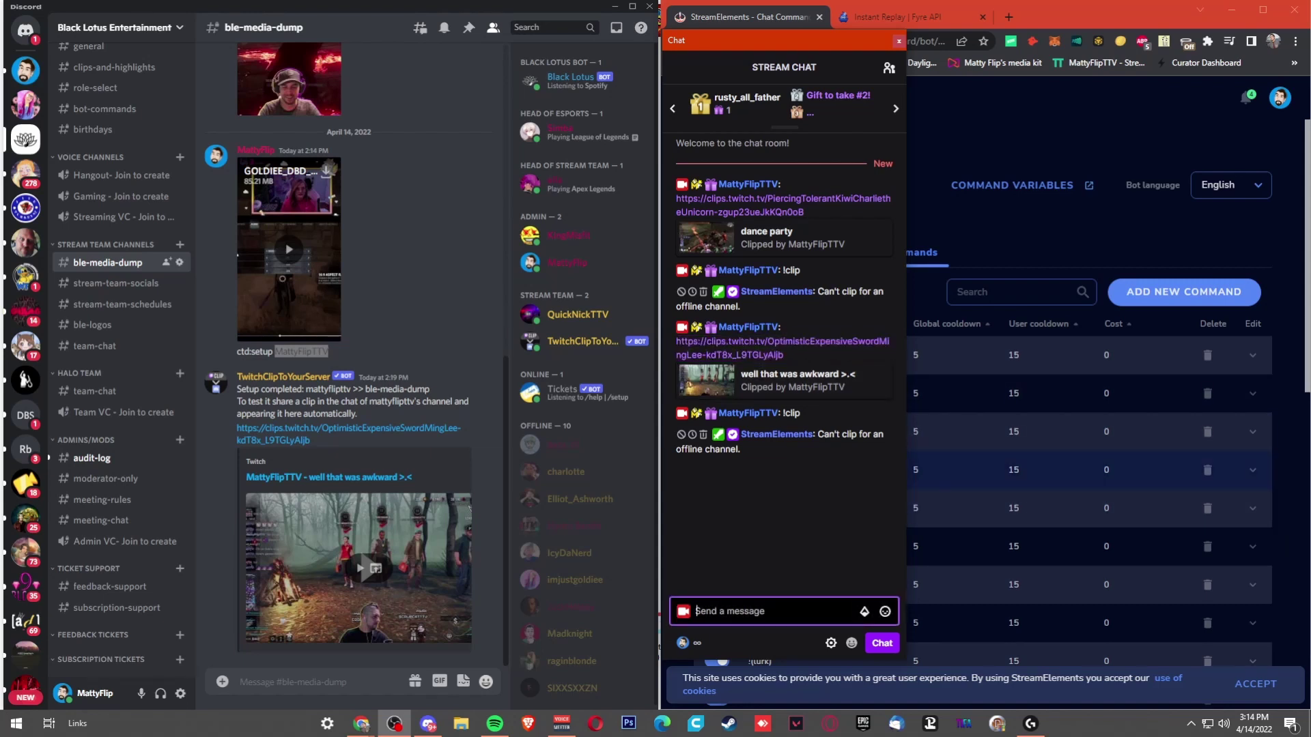
key("ctrl+v")
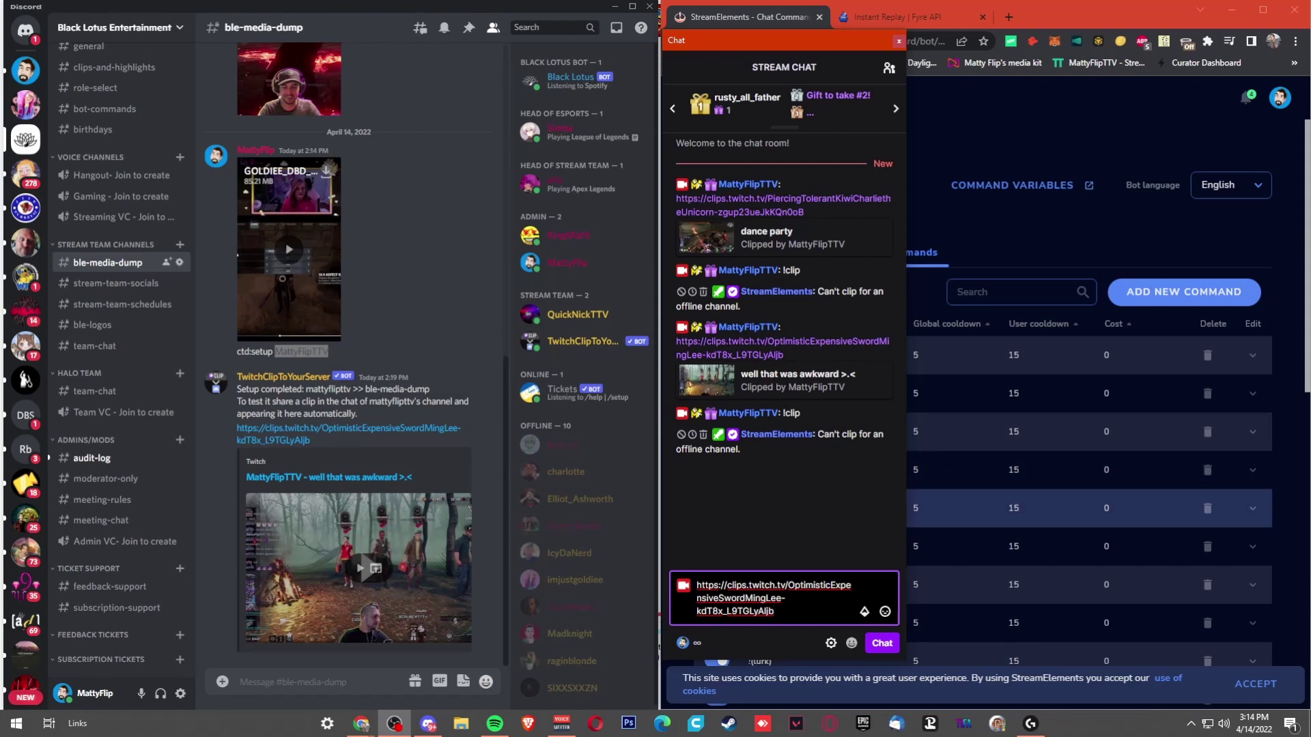
key("Return")
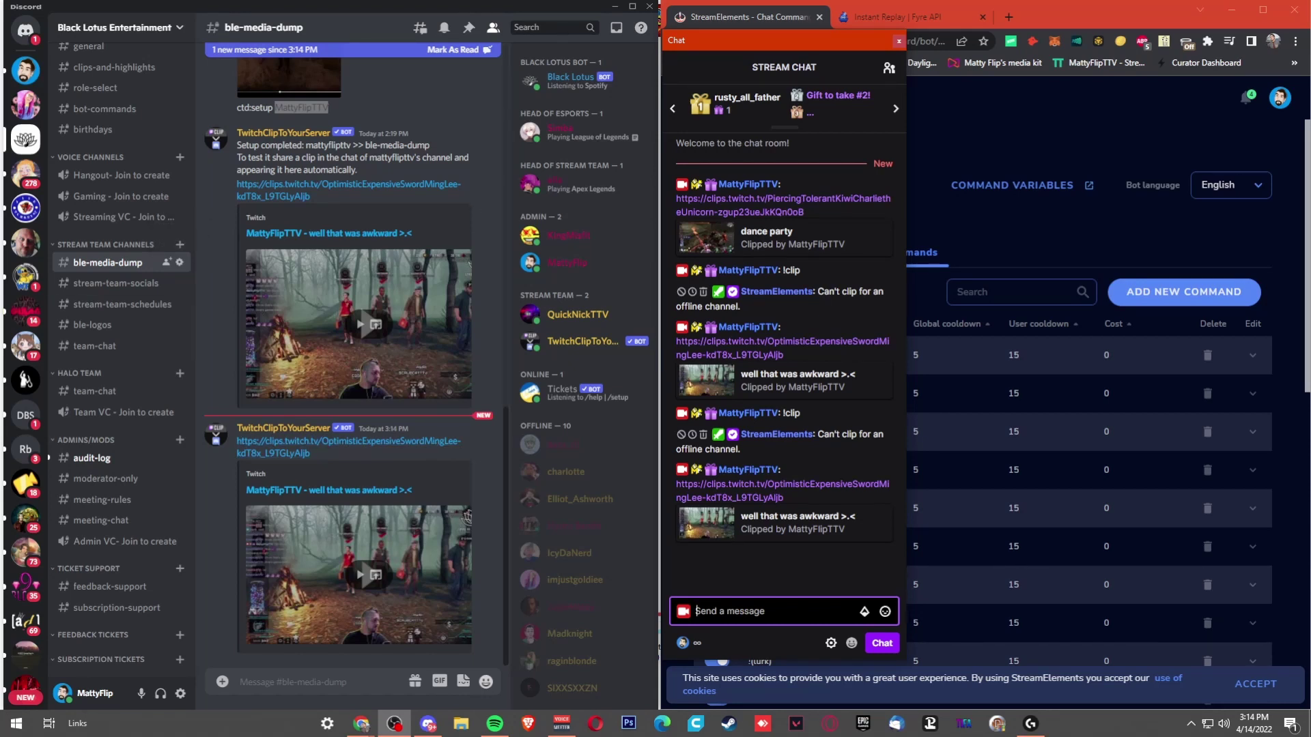
left_click(389, 103)
left_click_drag(329, 108, 240, 107)
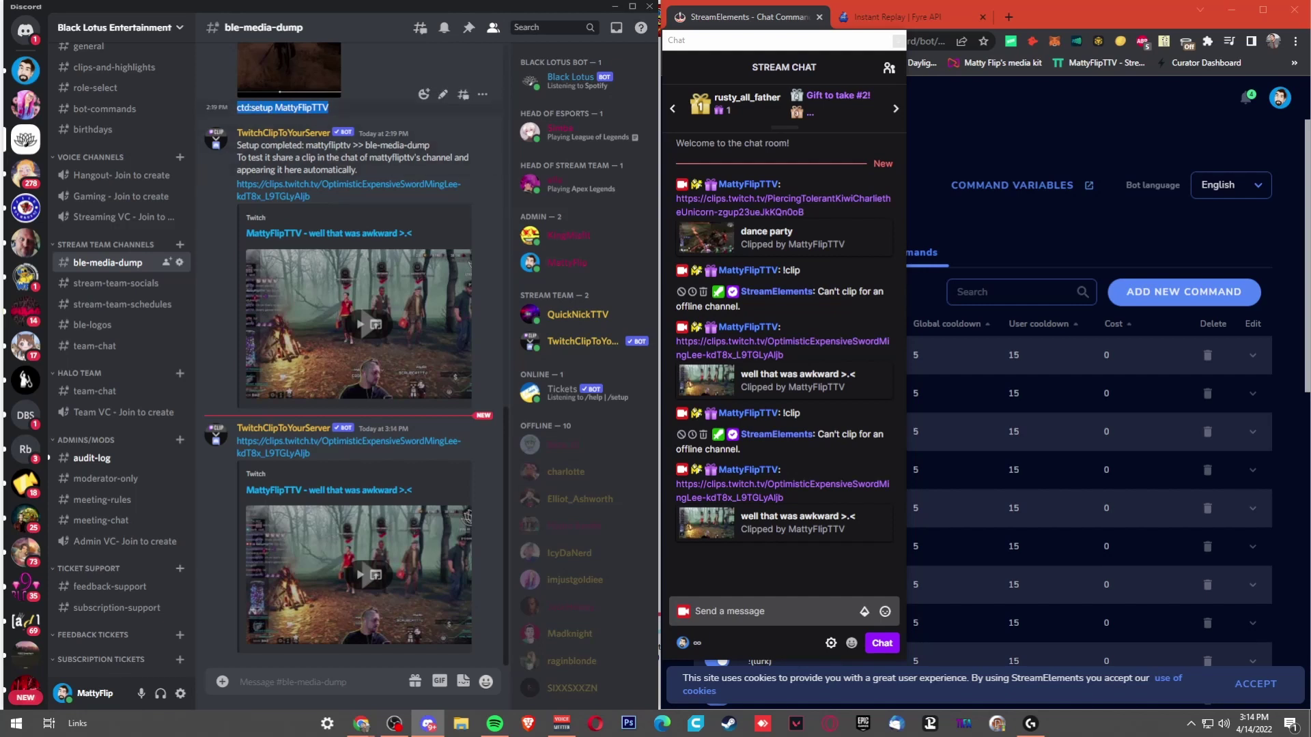
Send the earlier ctd:setup command with the channel name changed to imjustgoldiee.
left_click(307, 681)
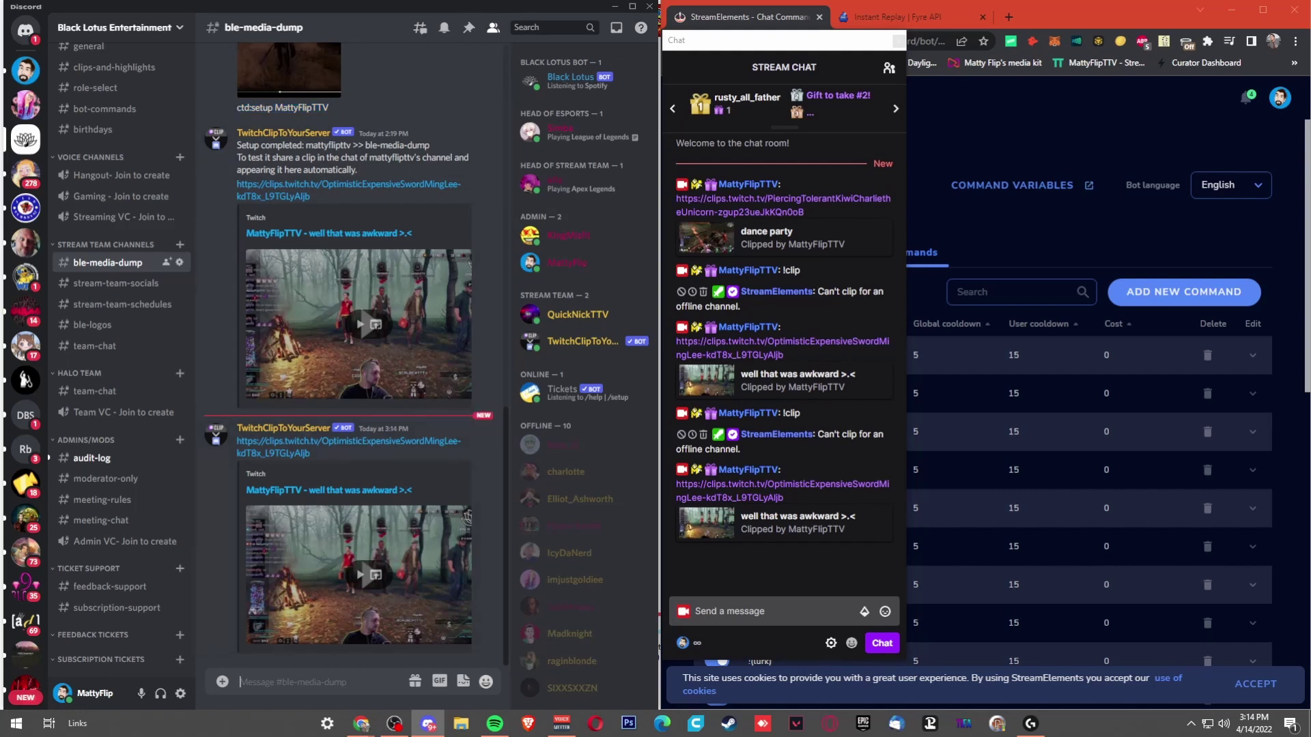
type("ctd:setup MattyFlipTTV")
key("shift+Left")
key("shift+Left")
key("shift+Left")
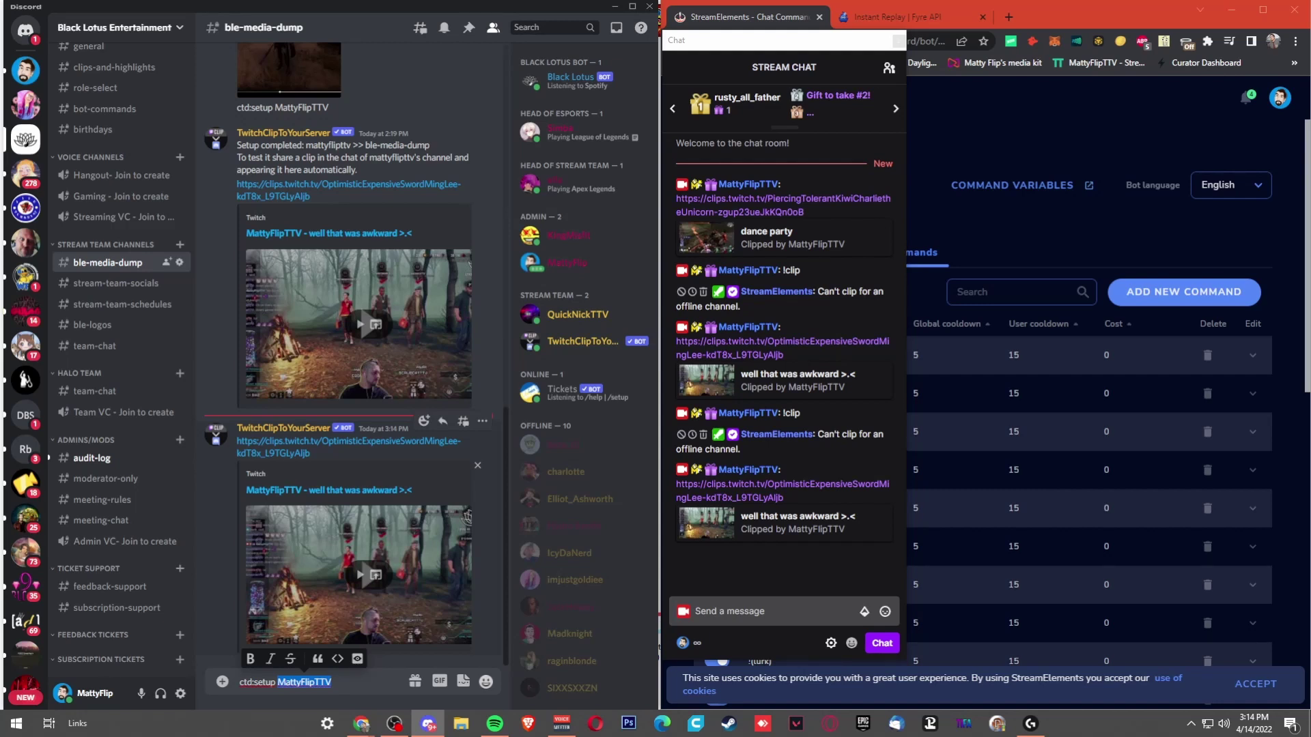
type("imjustgoldiee")
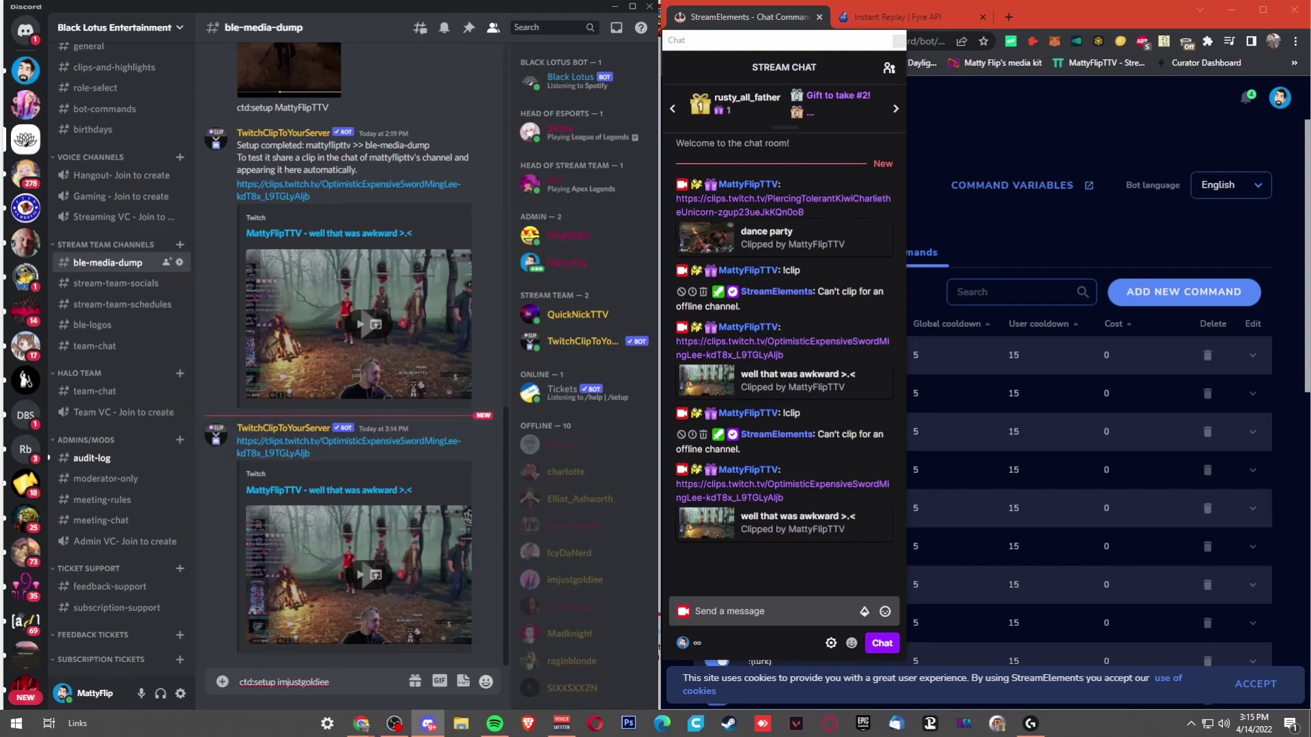
key("Return")
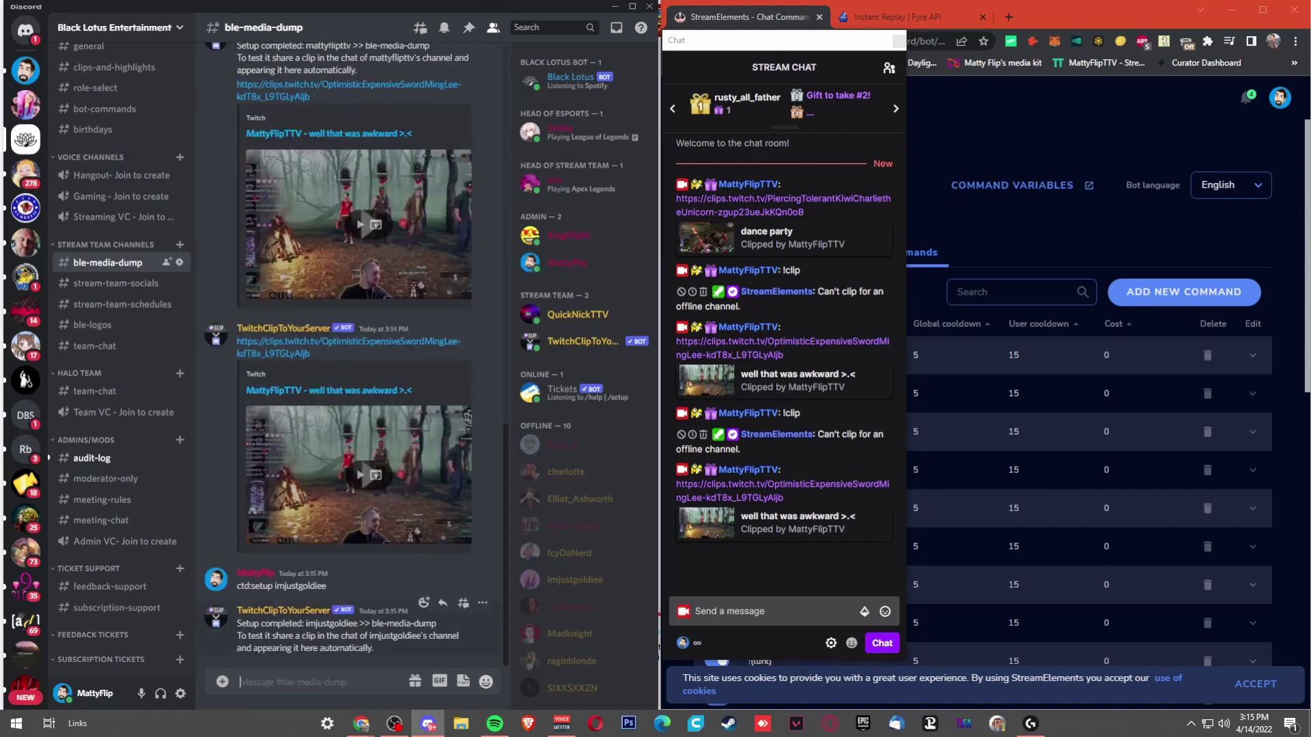
Highlight imjustgoldiee, ble-media-dump and the testing instruction in the bot's confirmation.
left_click_drag(304, 624, 366, 624)
left_click(379, 636)
left_click_drag(372, 623, 437, 624)
left_click(436, 624)
left_click_drag(238, 636, 381, 636)
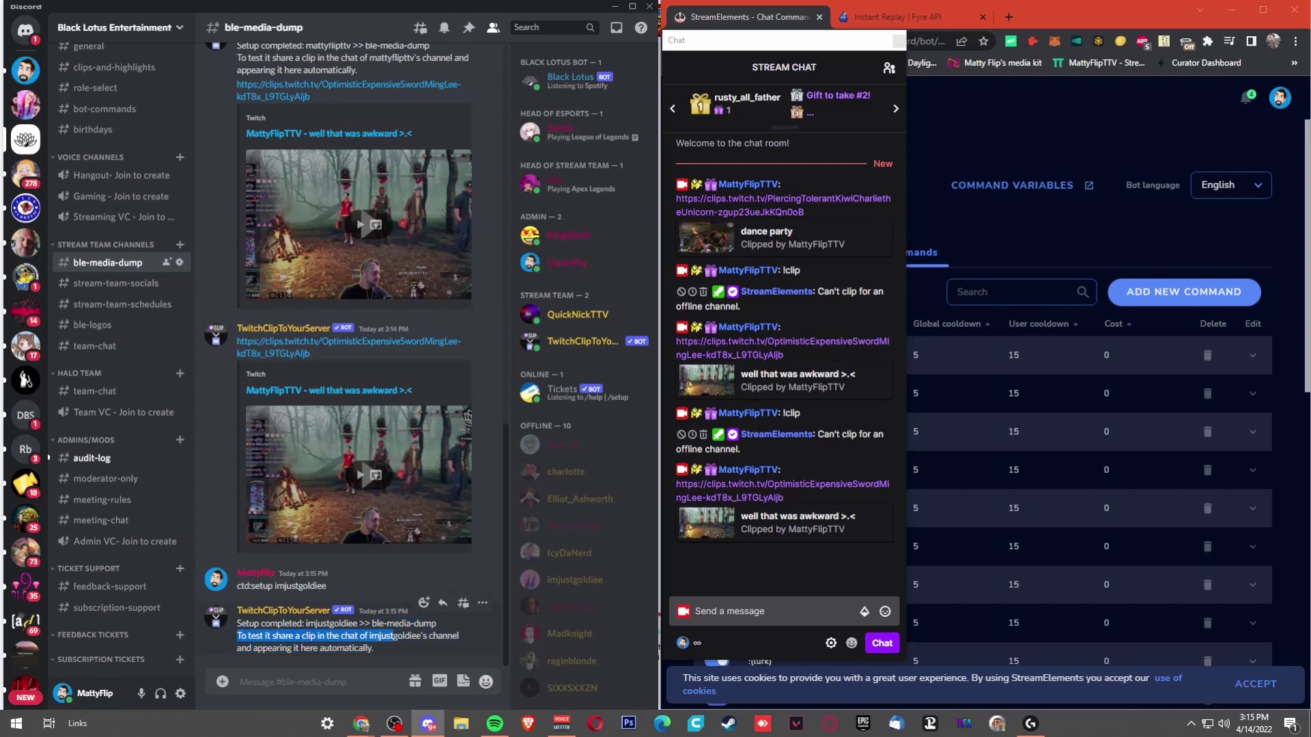
left_click_drag(382, 637, 428, 635)
left_click(428, 636)
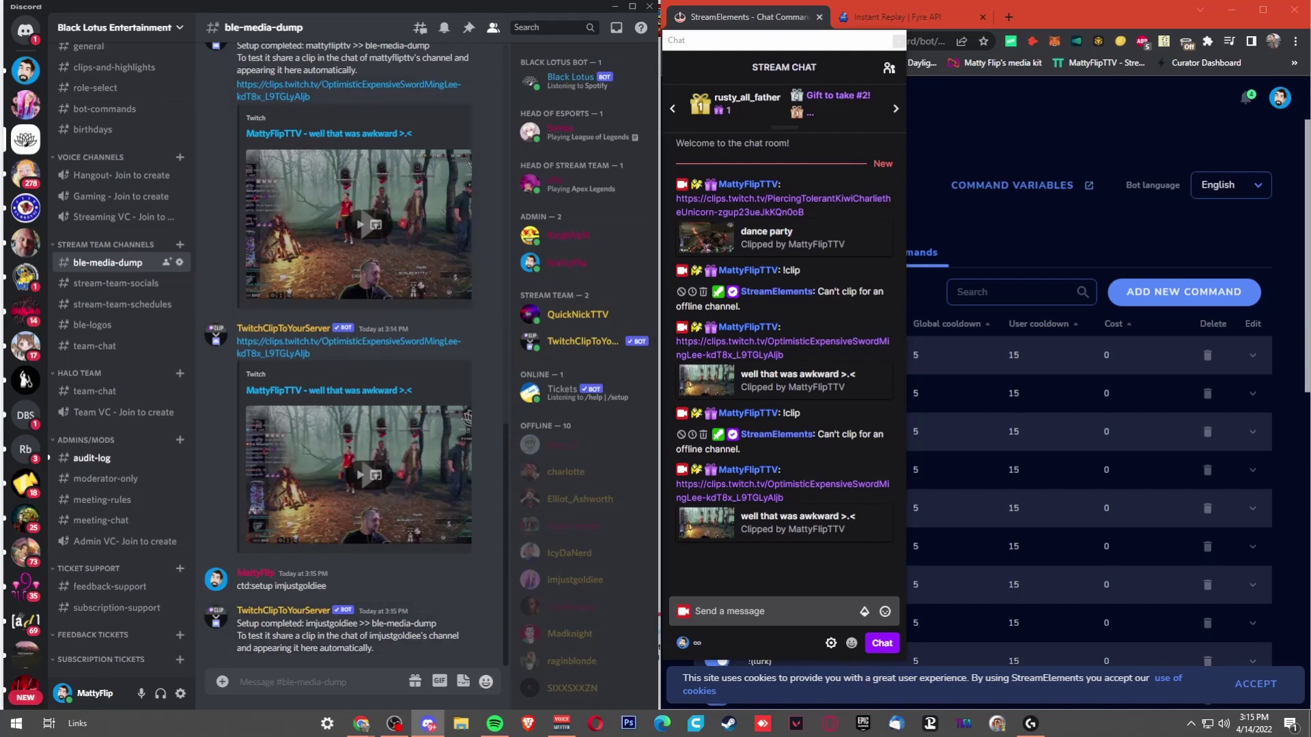
Search Twitch for imjustgoldiee, open the channel page, and maximize Chrome.
key("ctrl+t")
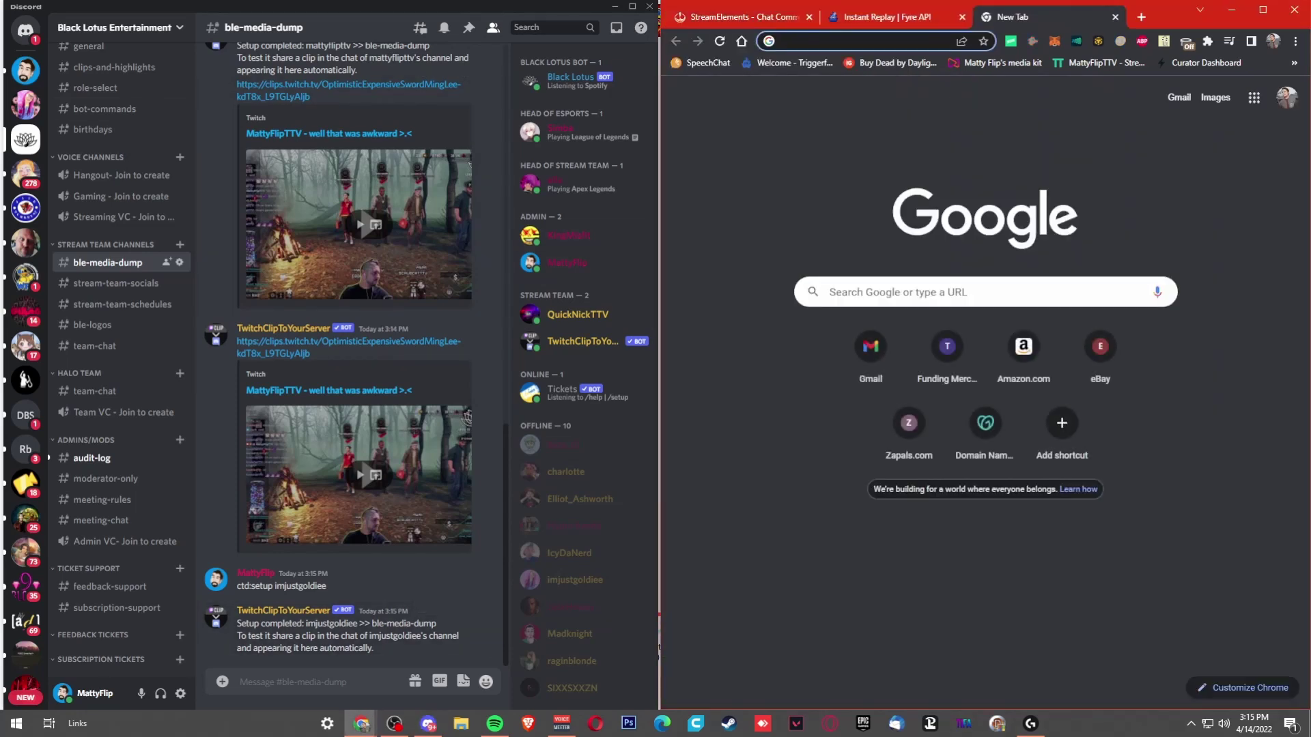
type("twitch")
key("Return")
left_click(1009, 94)
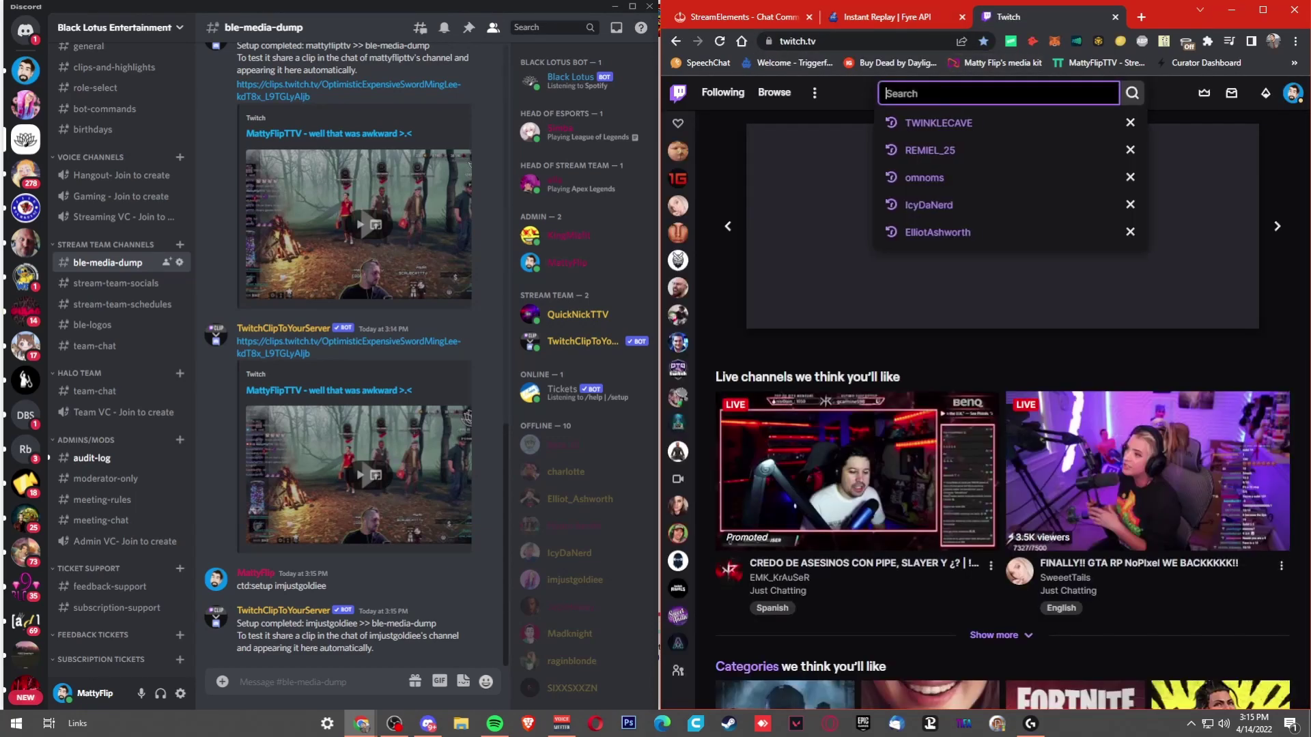
type("imjustg")
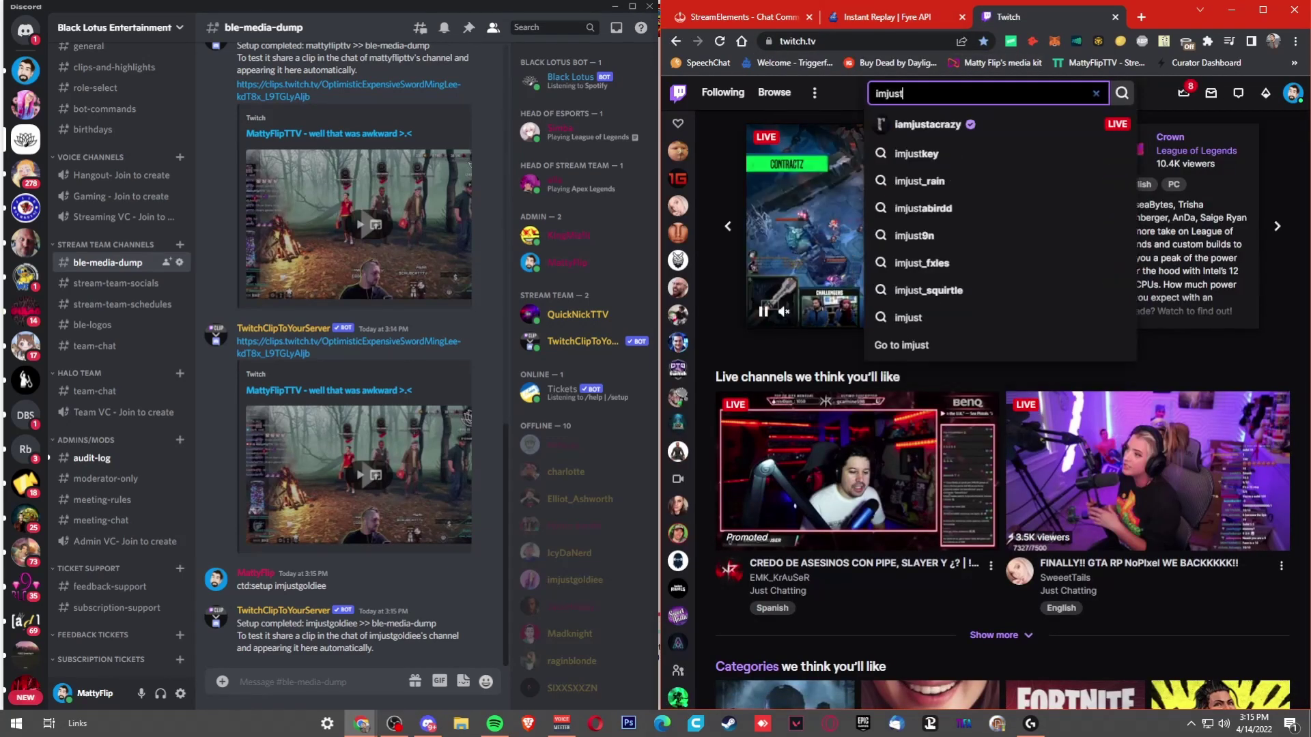
type("oldiee")
key("Return")
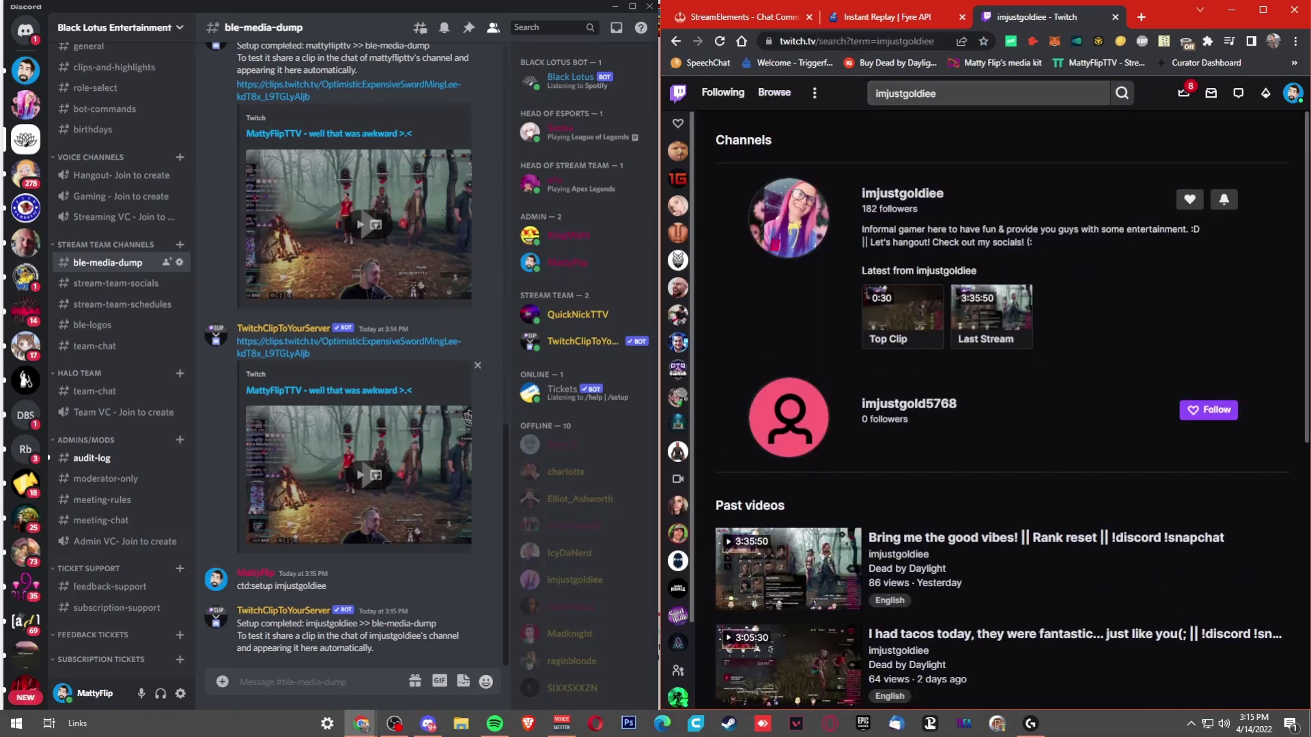
left_click_drag(310, 354, 239, 341)
key("ctrl+c")
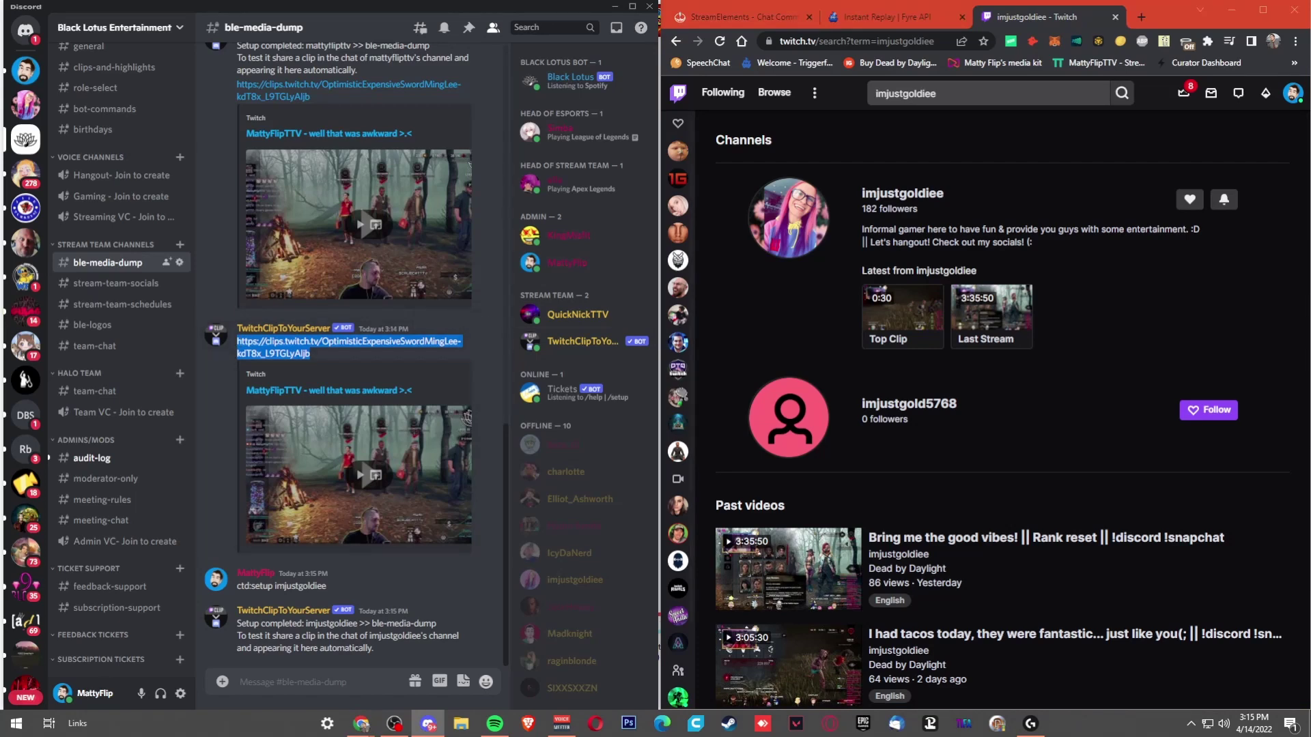
left_click(902, 193)
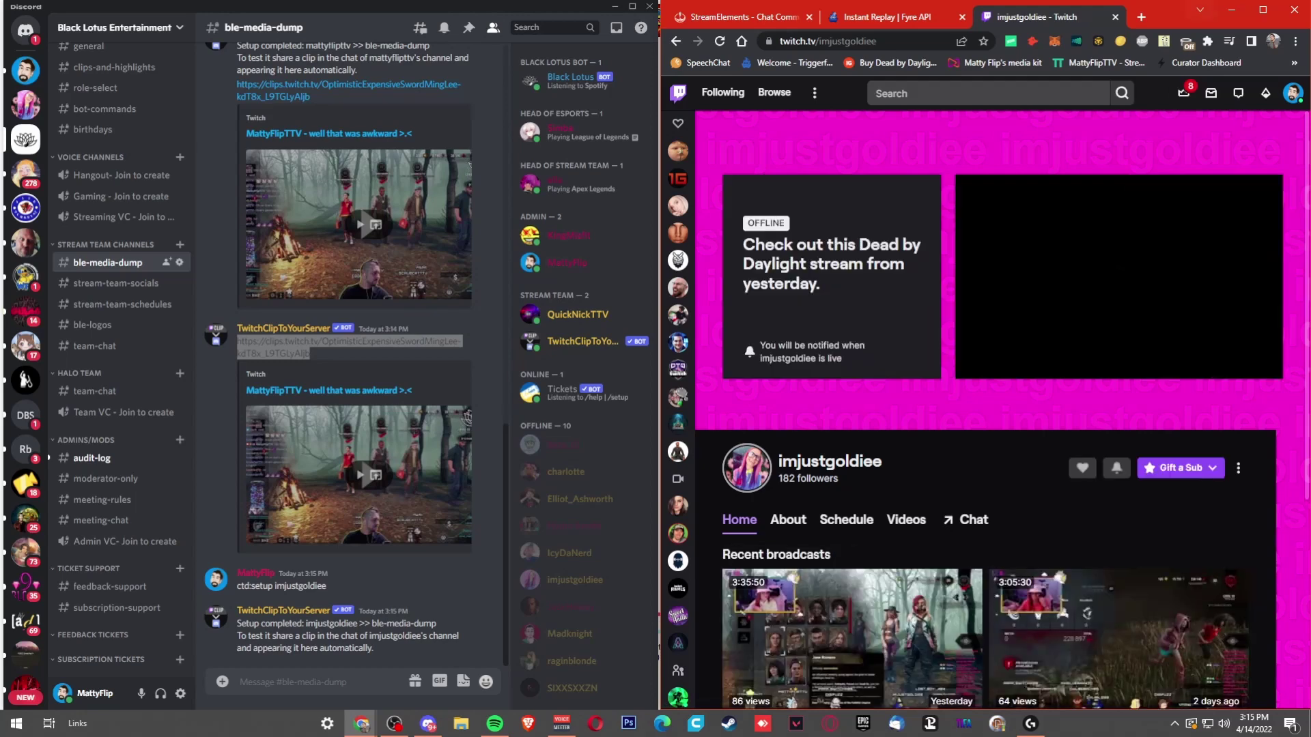
key("super+Up")
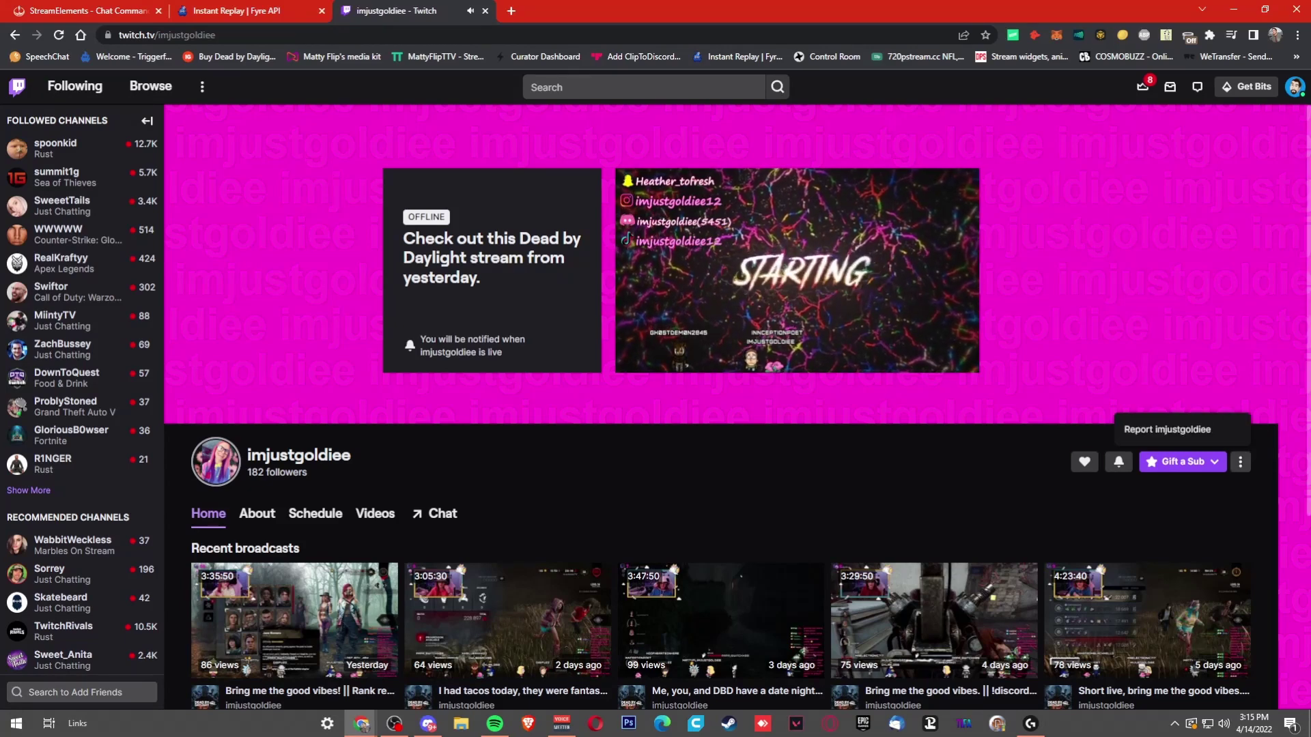
Paste the OptimisticExpensiveSwordMingLee clip link into imjustgoldiee's chat box without sending.
left_click(440, 513)
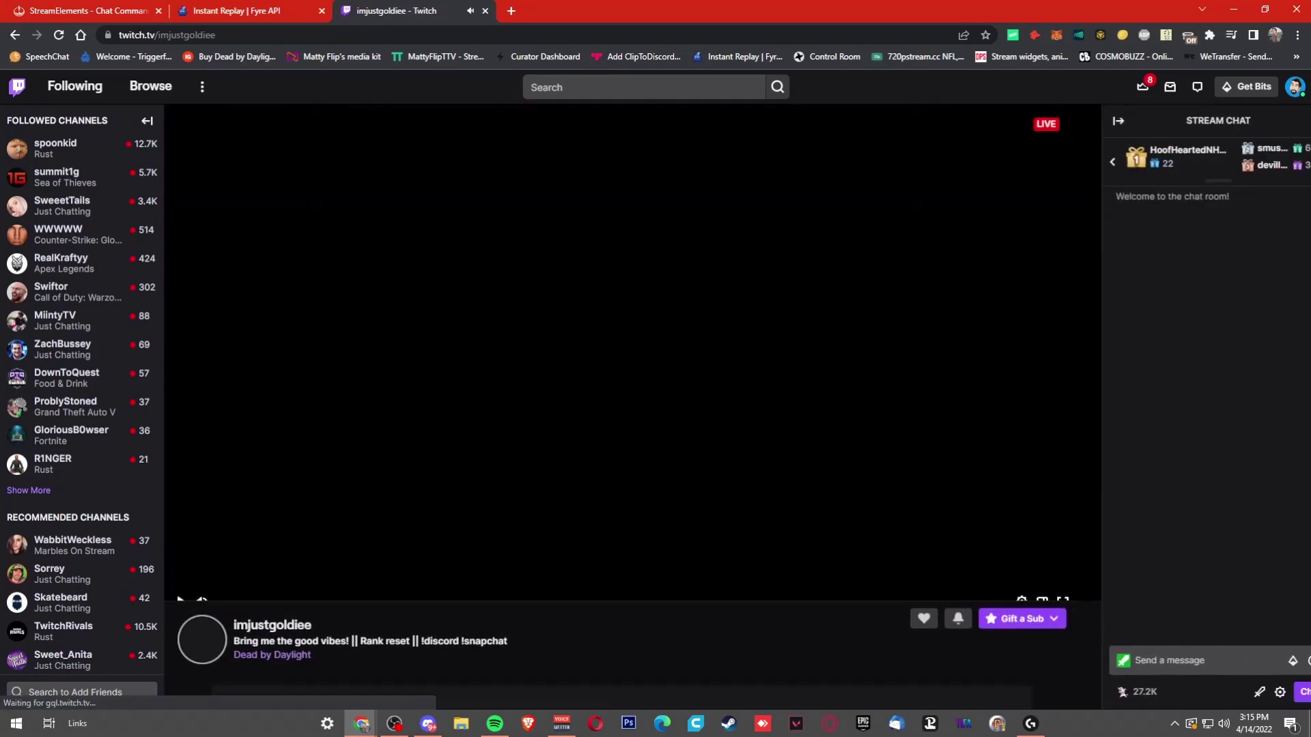
key("ctrl+v")
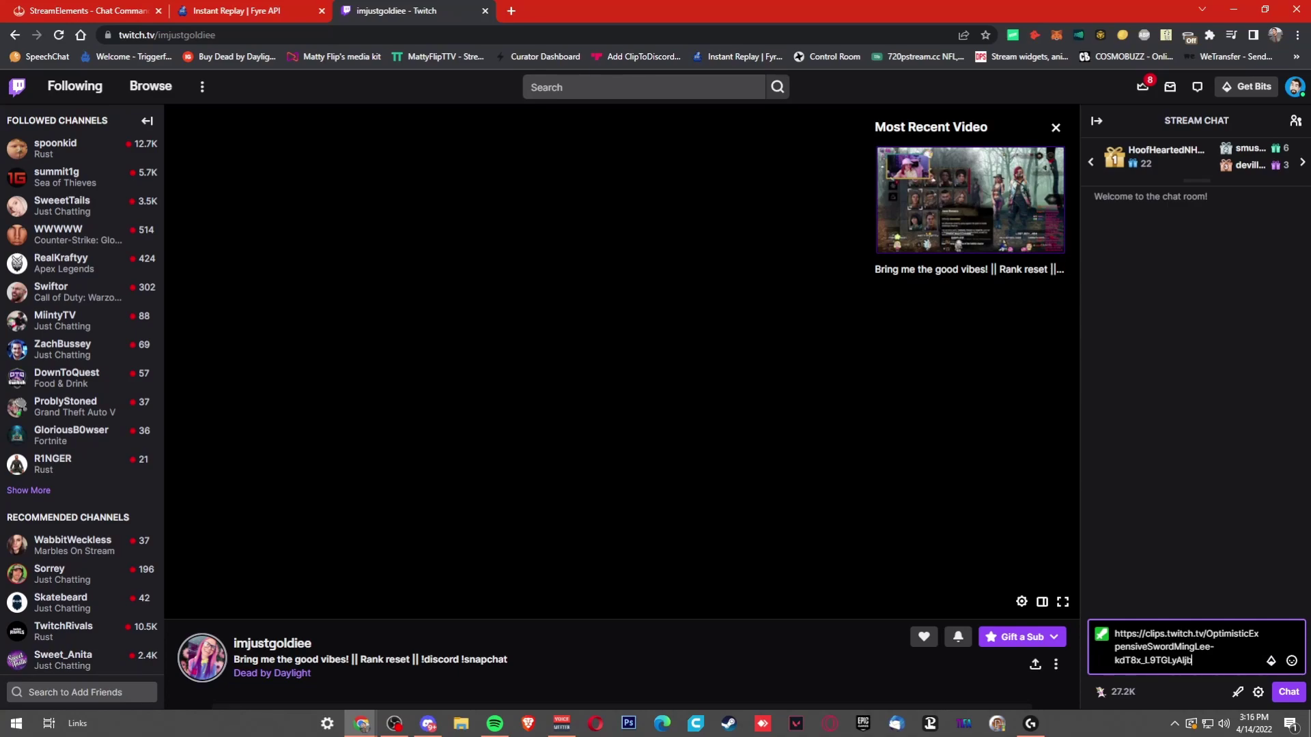
scroll(621, 410, "down", 2)
scroll(621, 410, "down", 4)
scroll(622, 409, "down", 4)
scroll(621, 410, "up", 4)
scroll(622, 410, "up", 2)
scroll(622, 409, "up", 2)
scroll(622, 410, "down", 2)
scroll(621, 410, "up", 1)
scroll(622, 410, "up", 3)
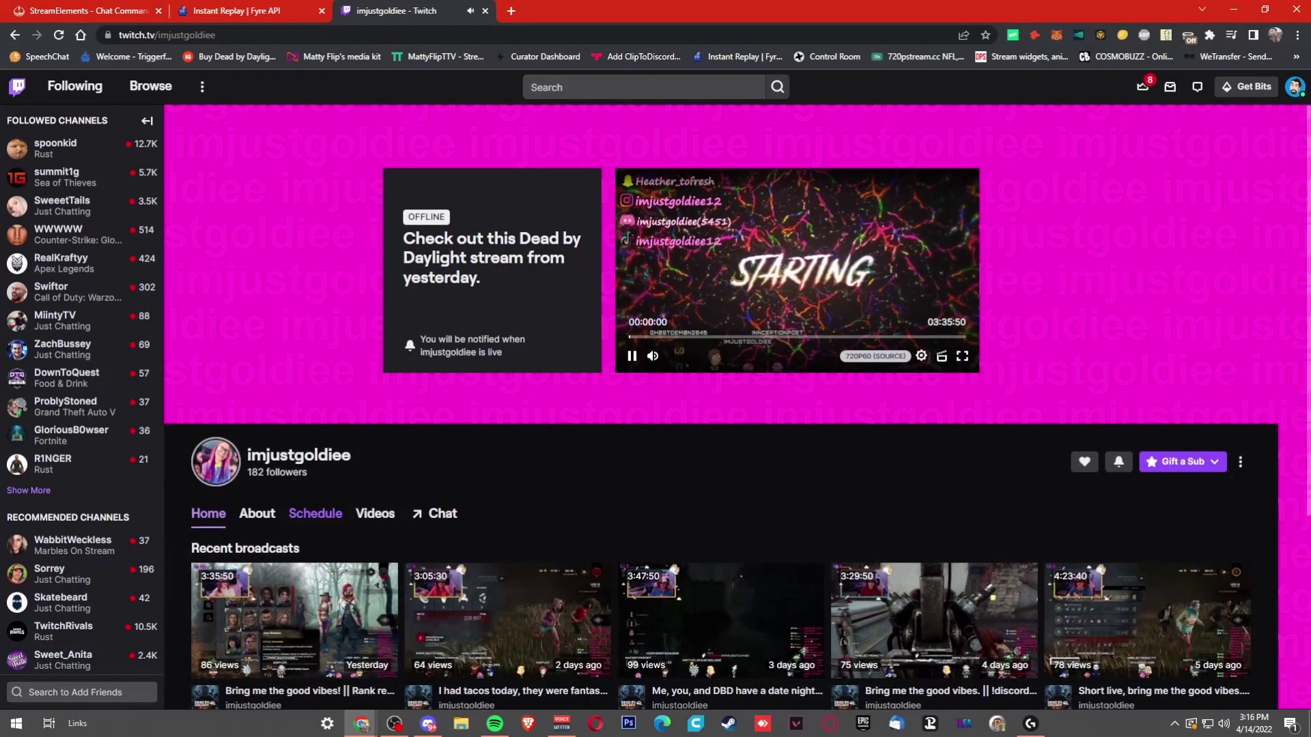
Copy the jump scare LOL clip's share link from Videos, then return to imjustgoldiee's stream.
left_click(375, 513)
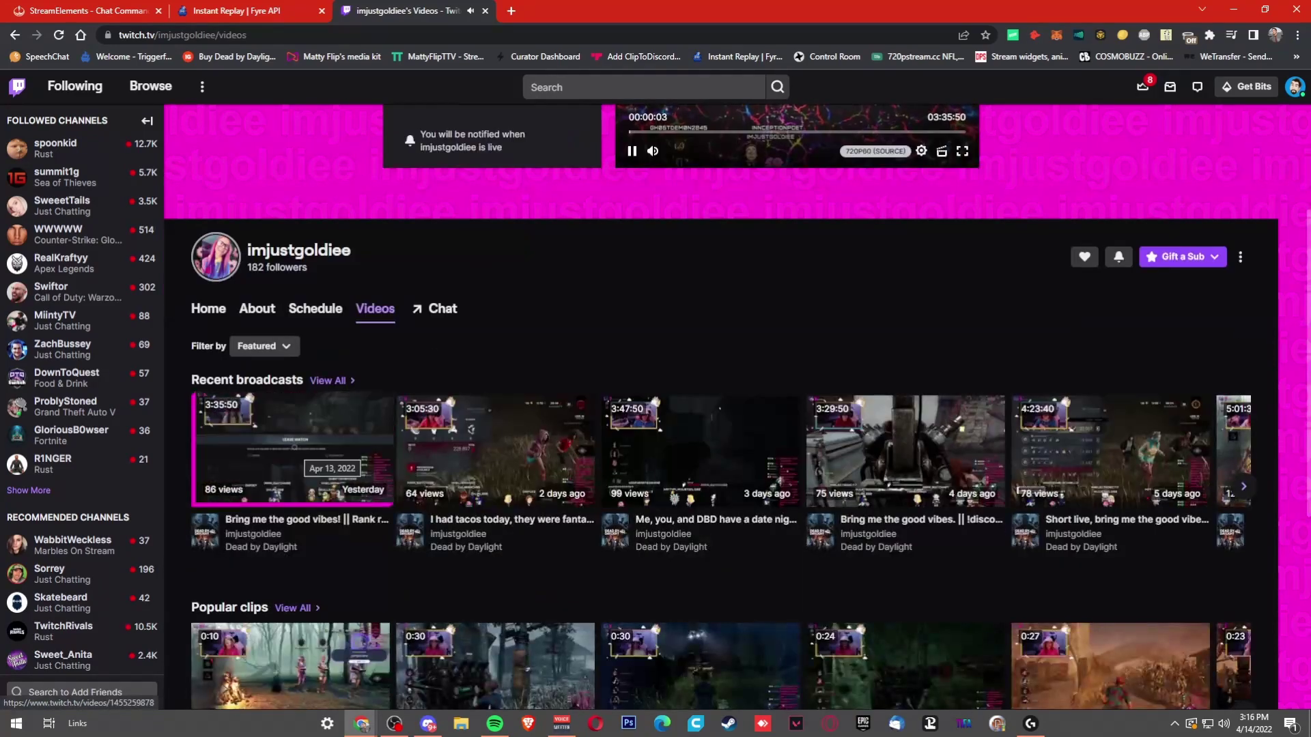
scroll(292, 462, "down", 2)
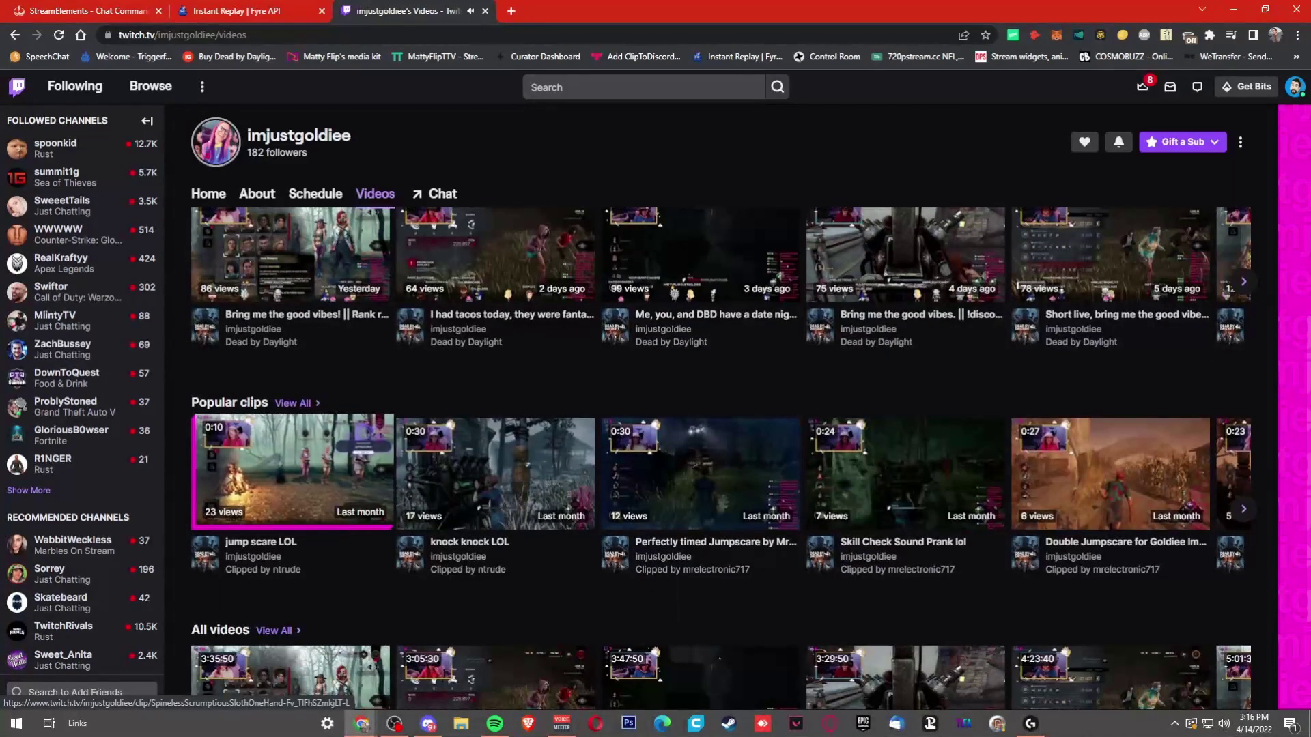
left_click(292, 471)
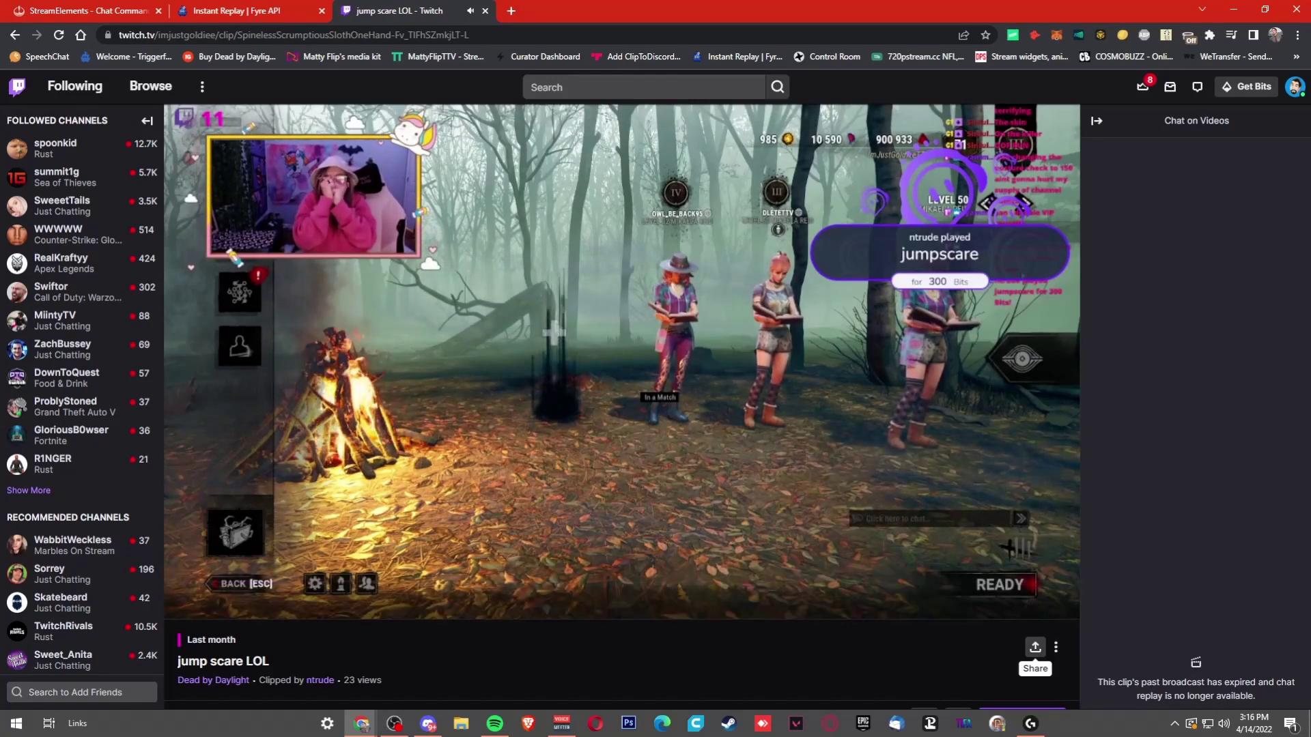
left_click(1035, 647)
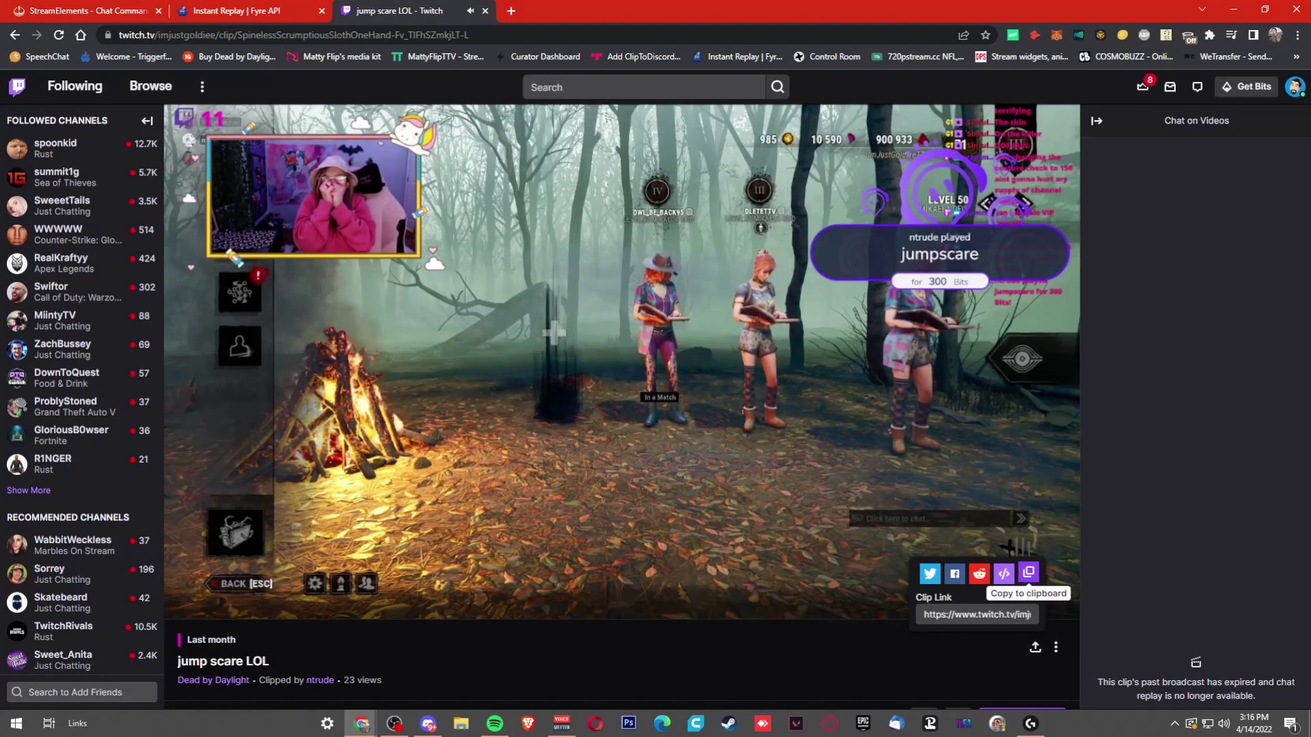
left_click(1028, 573)
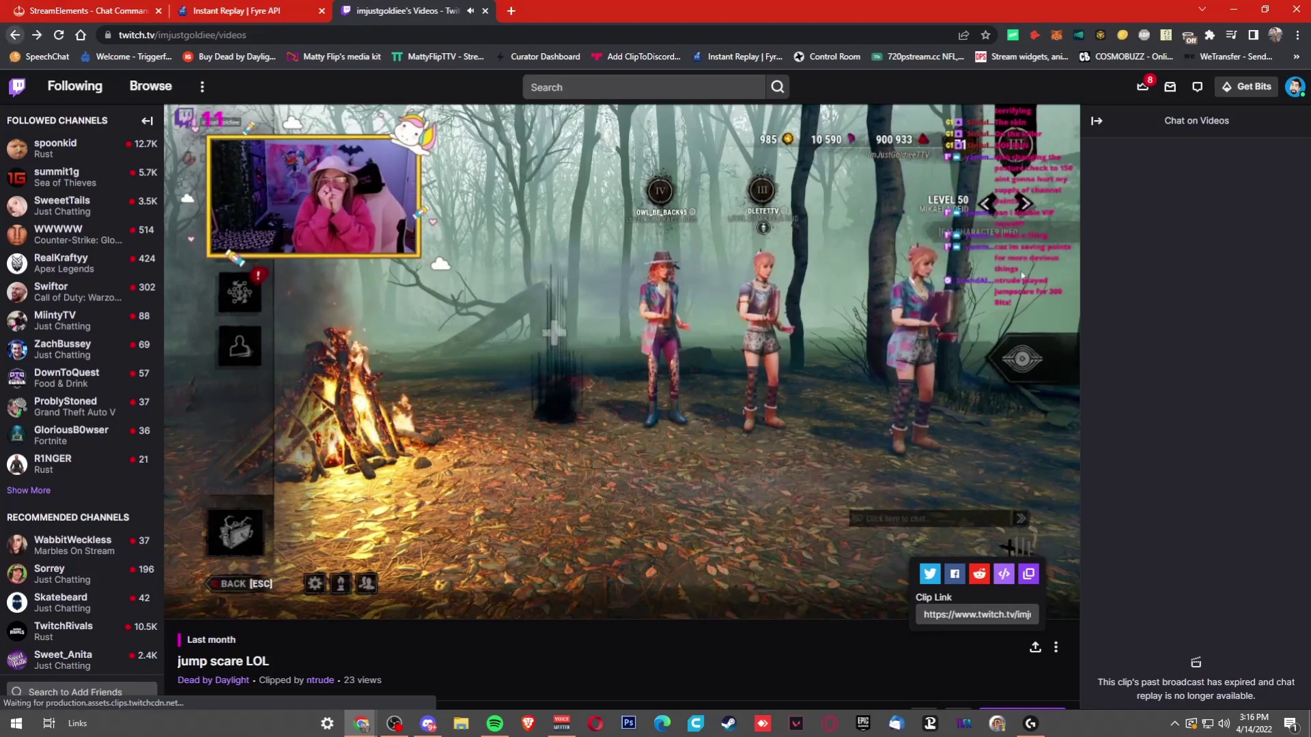
key("alt+Left")
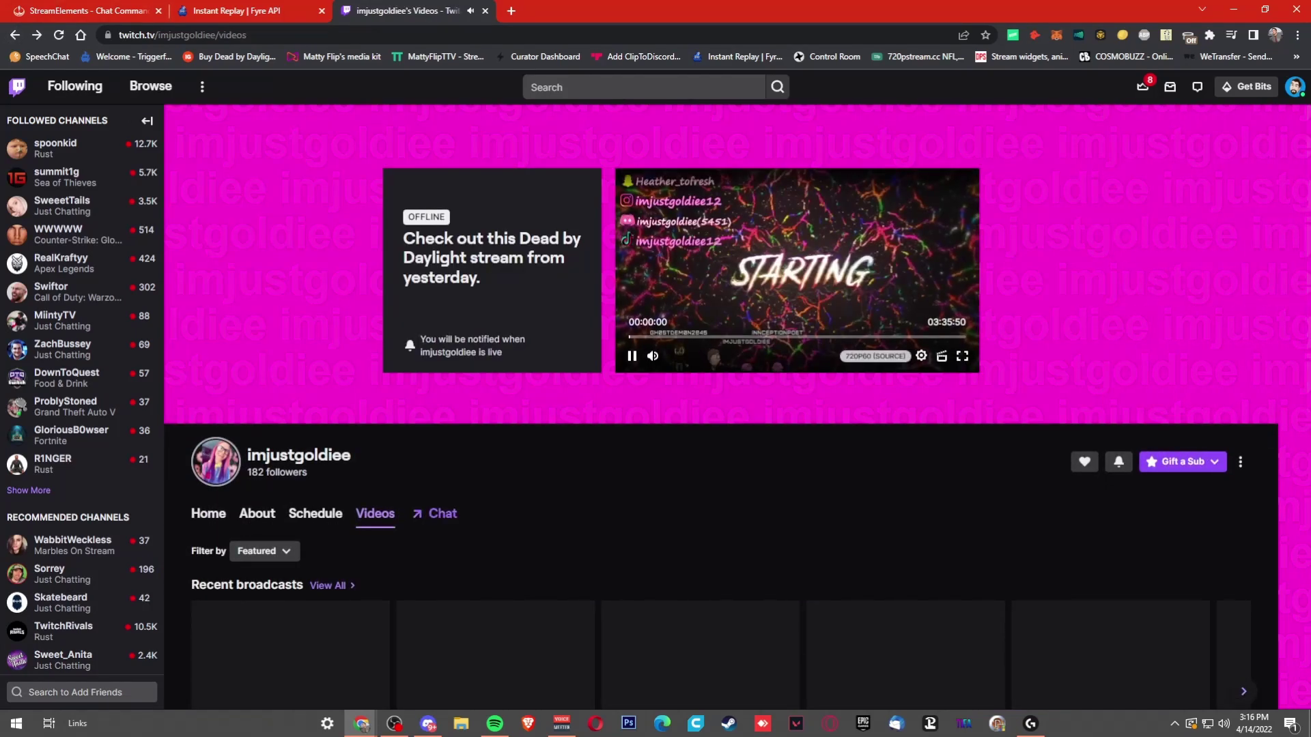
key("alt+Left")
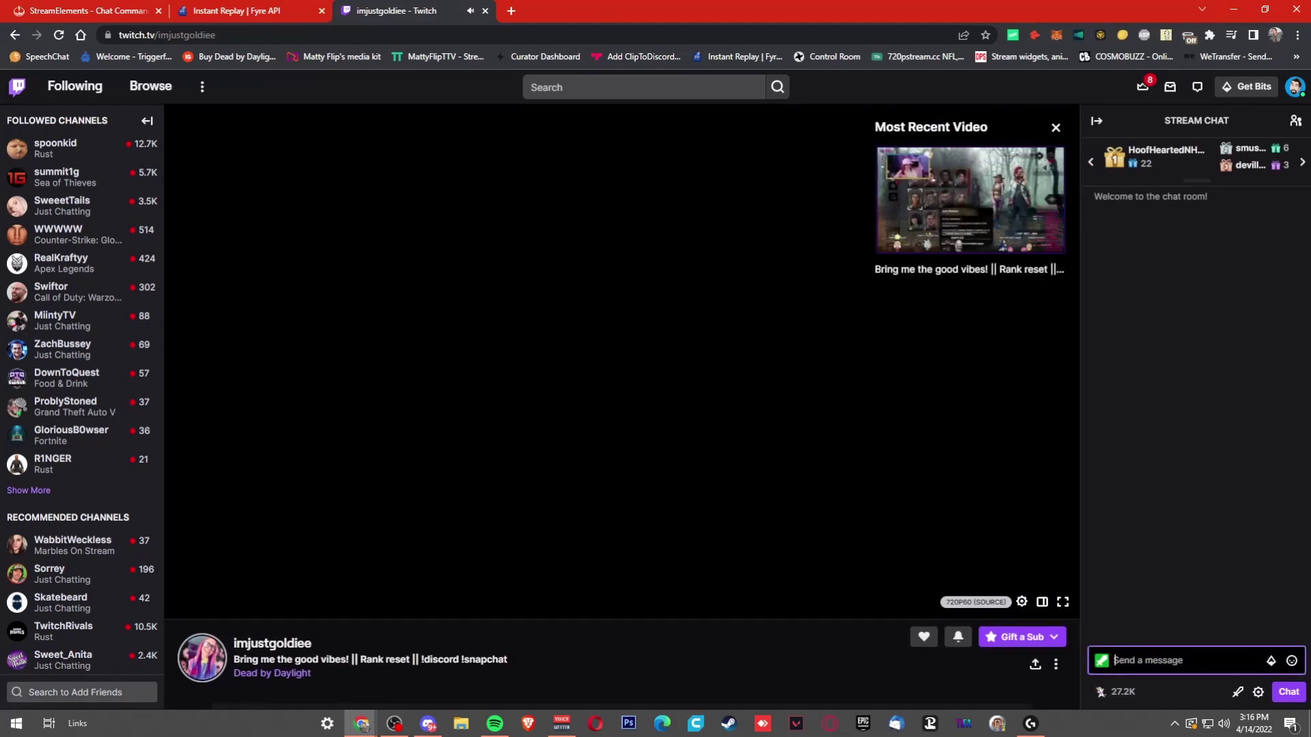
type("https://www.twitch.tv/imjustgoldiee/clip/SpinelessScrumptiousSlothOneHand-Fv_TlFhSZmkjLT-L")
key("Return")
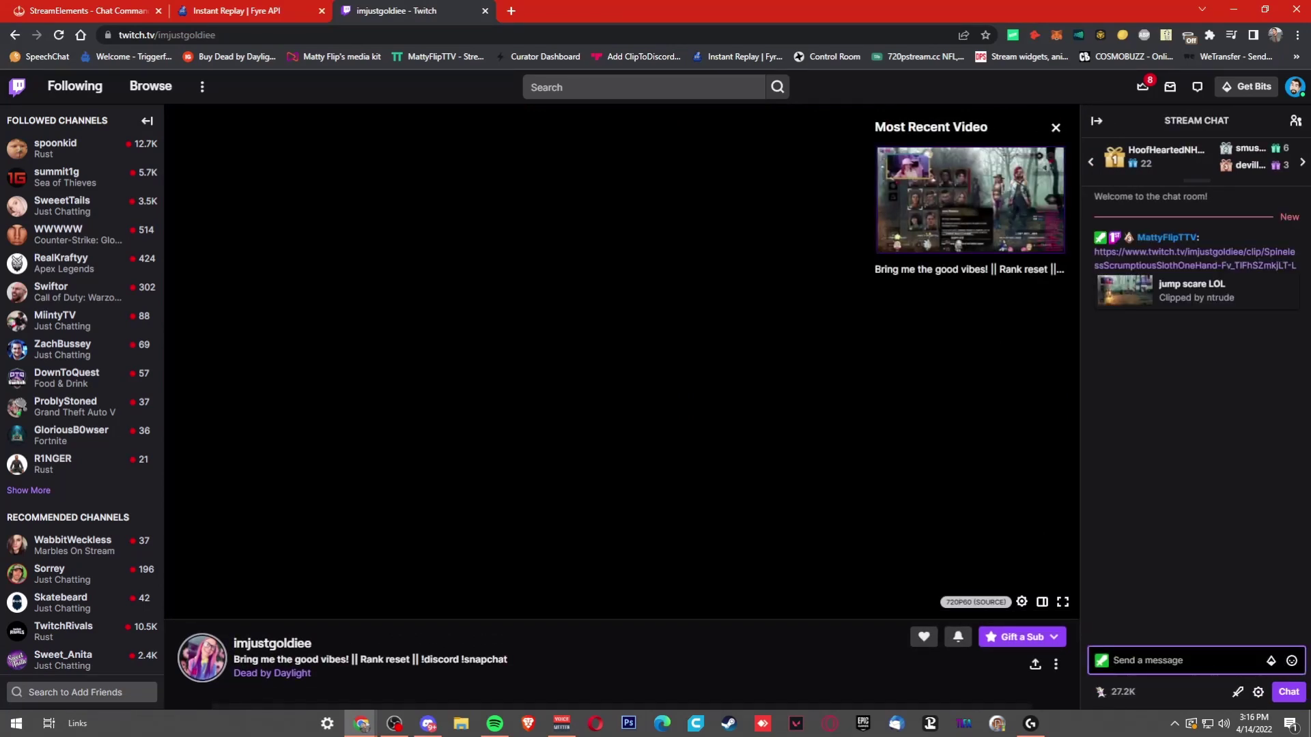
key("super+Right")
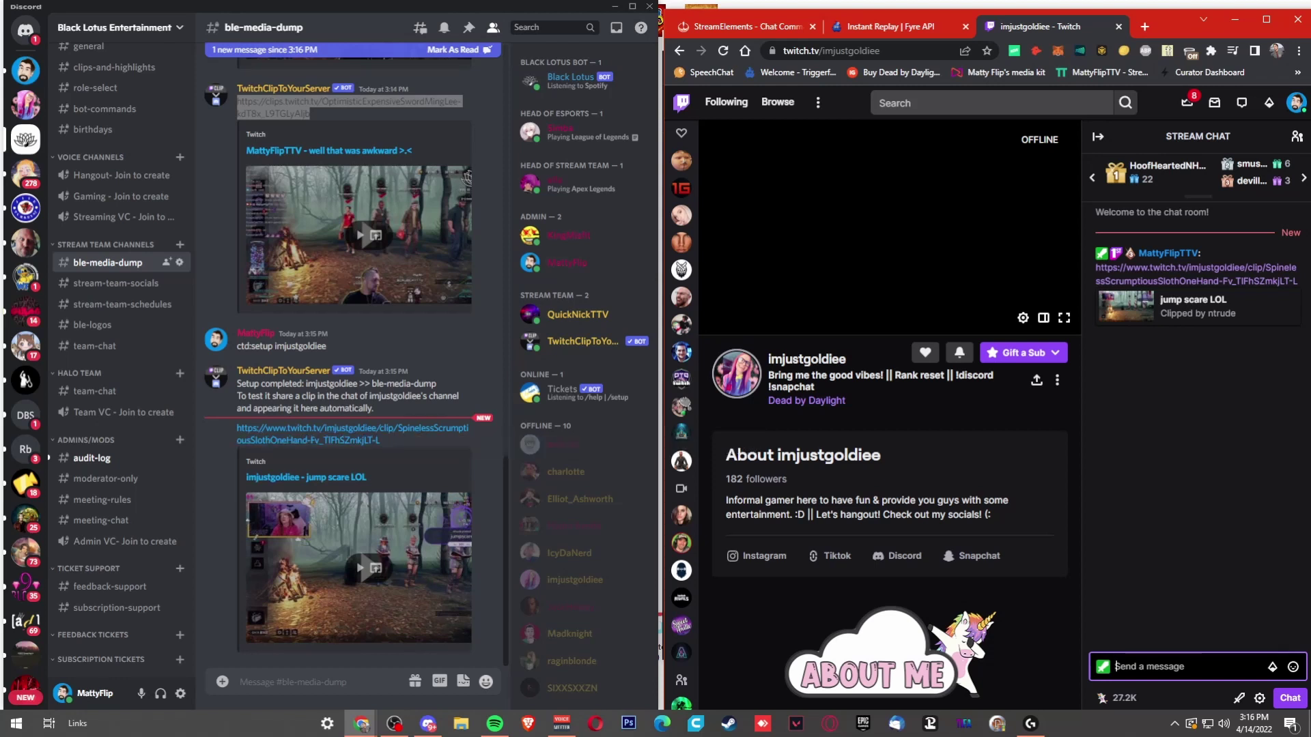
left_click_drag(375, 408, 238, 383)
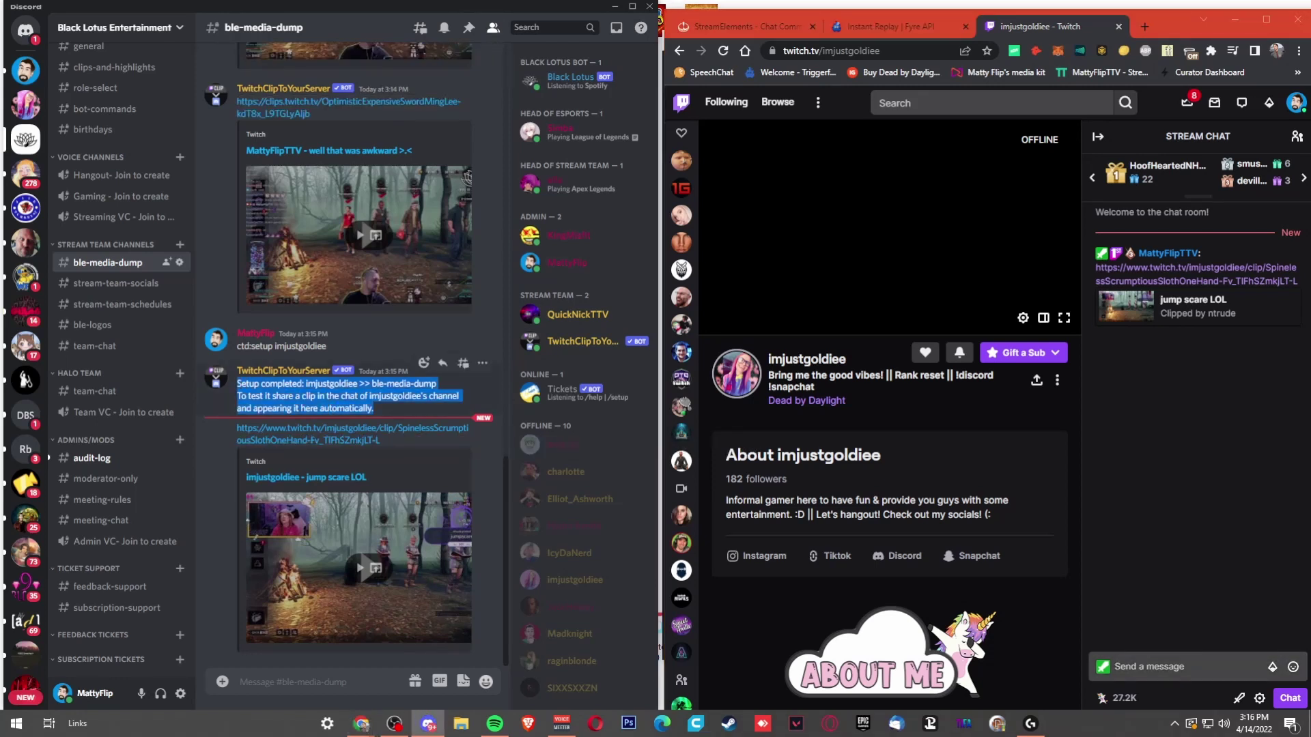
left_click(237, 383)
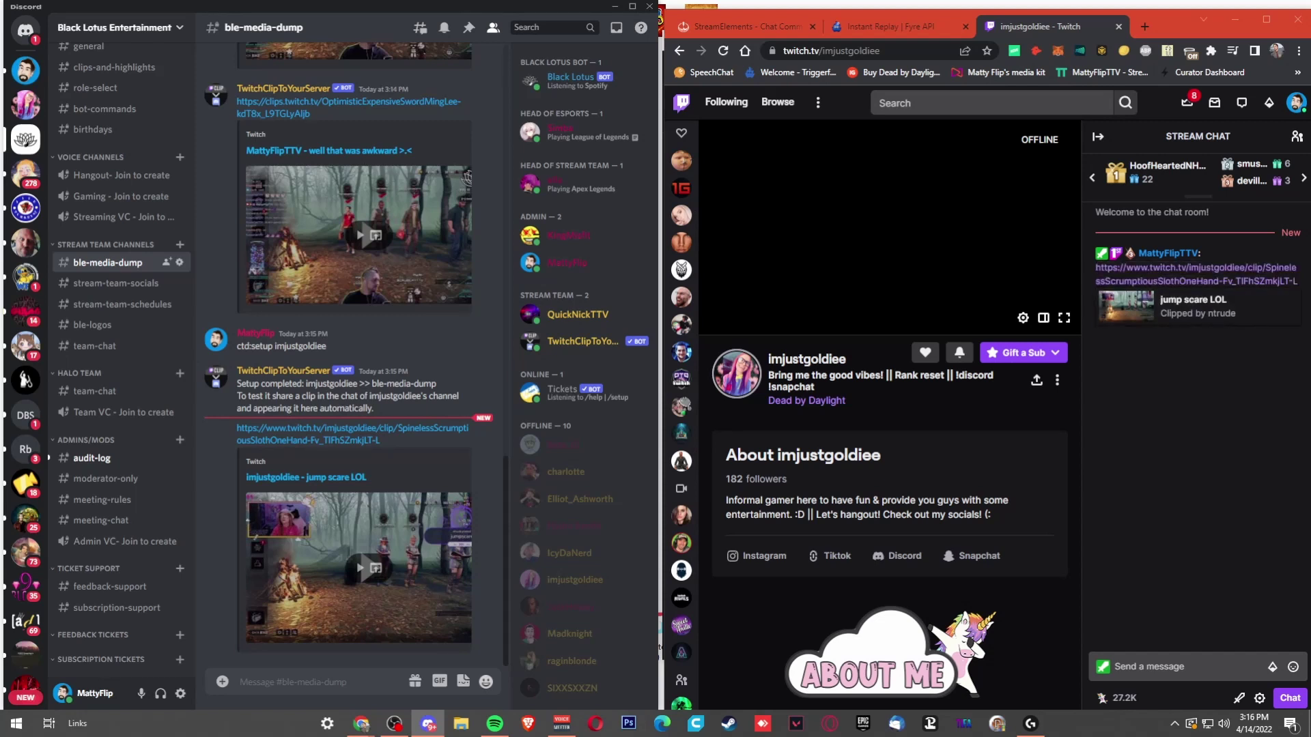
left_click(1178, 667)
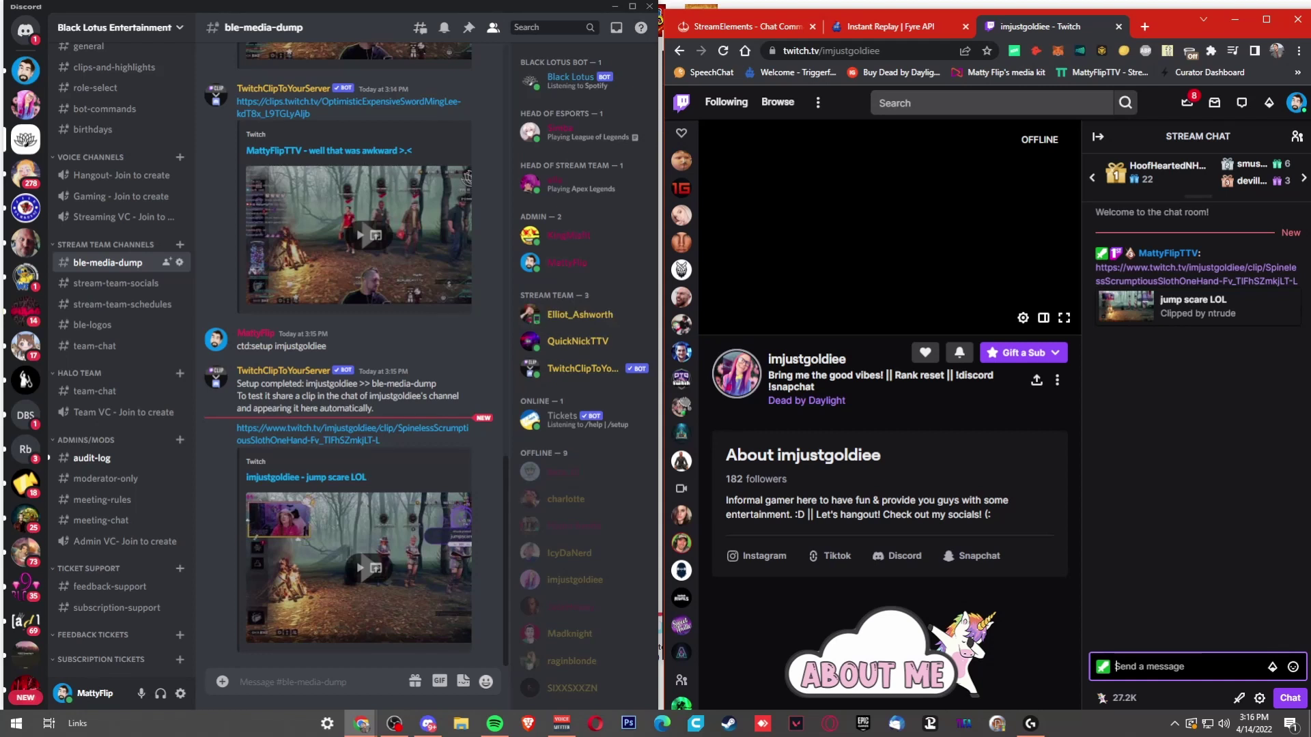
left_click_drag(375, 408, 238, 384)
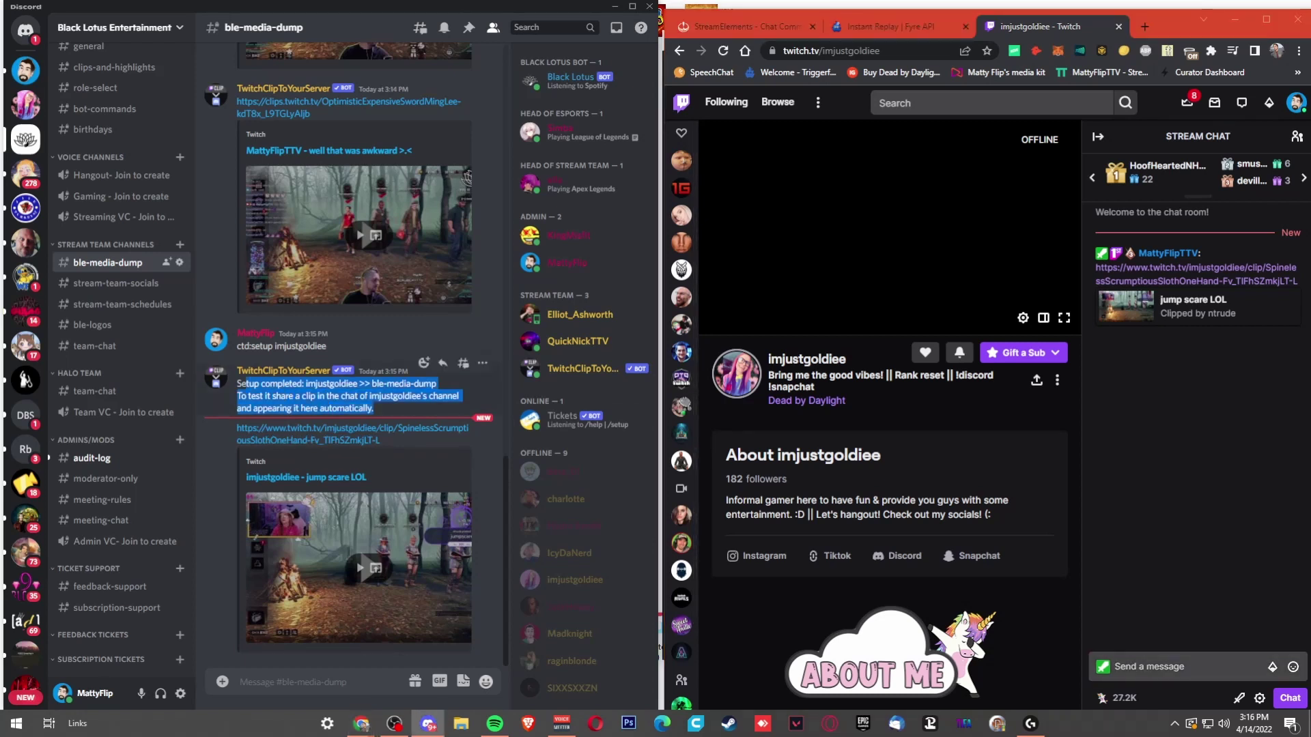
left_click(246, 384)
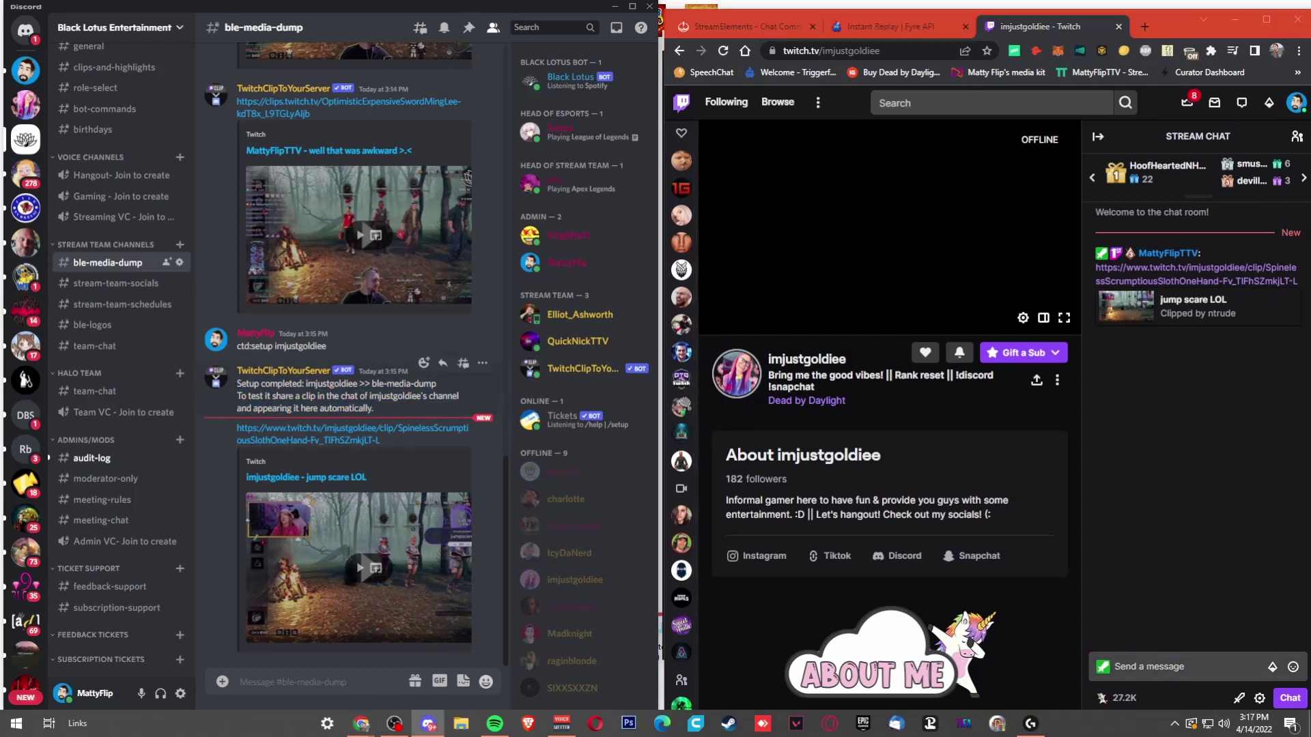
left_click_drag(375, 408, 238, 384)
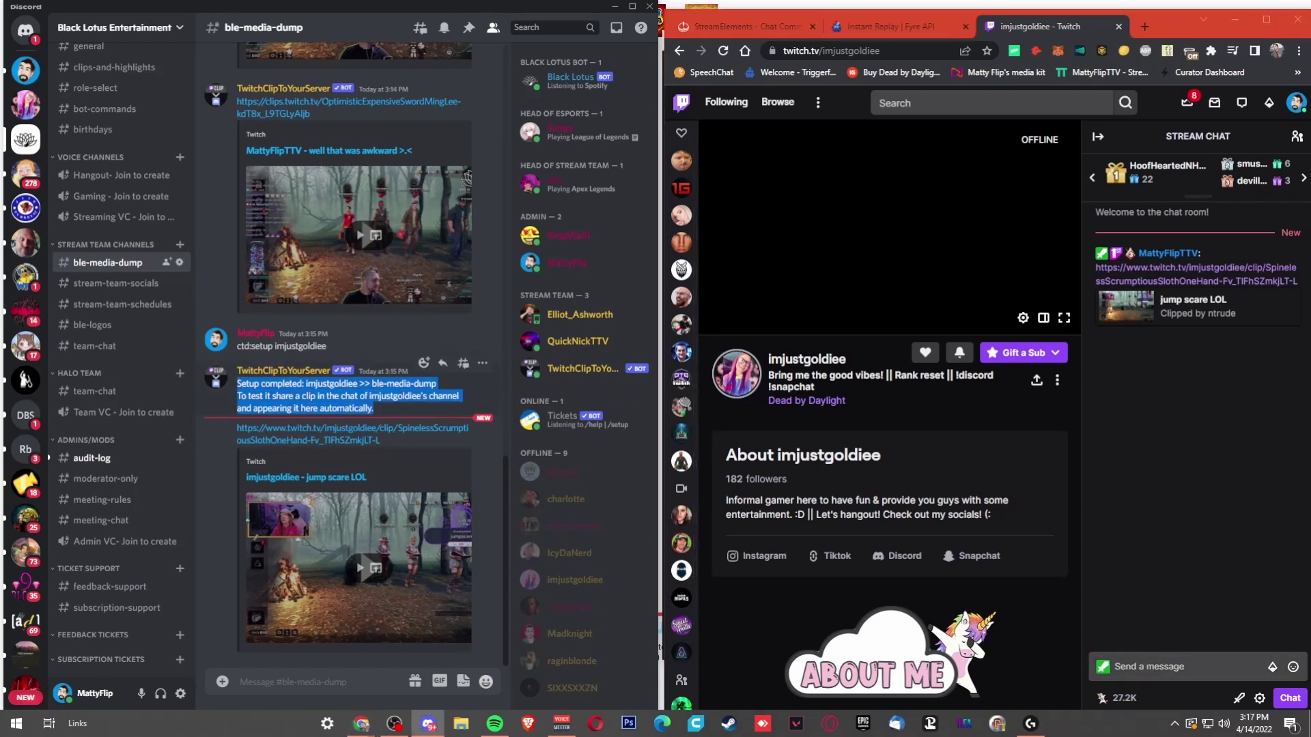
left_click(246, 384)
scroll(26, 410, "up", 1)
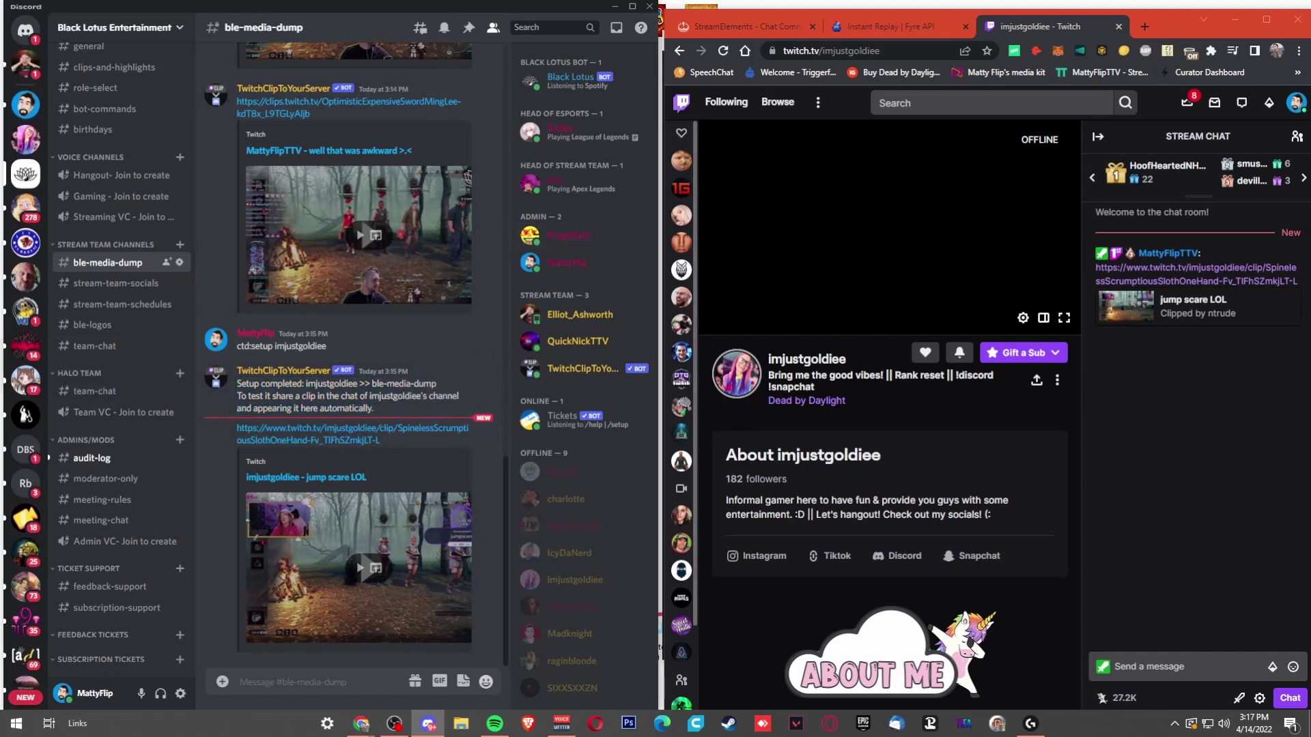